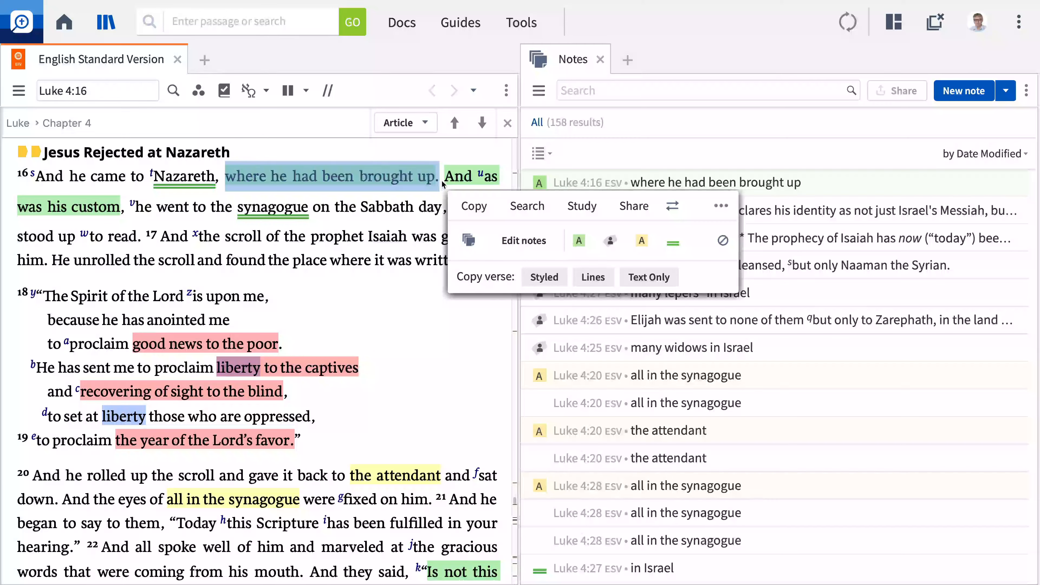
- Create a new note anchored to the phrase "where he had been brought up" in Luke 4:16
left_click(1002, 91)
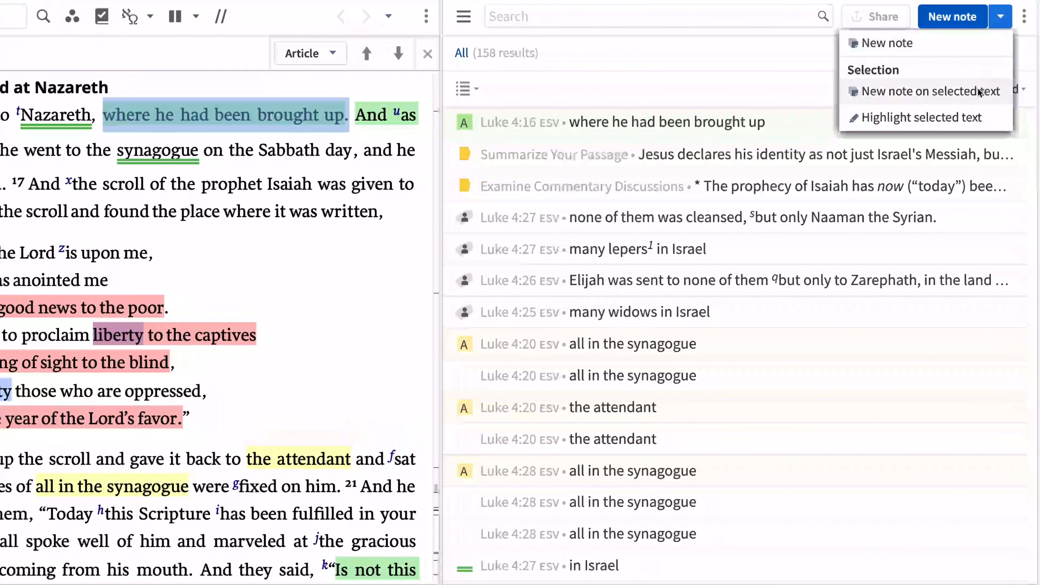
left_click(981, 112)
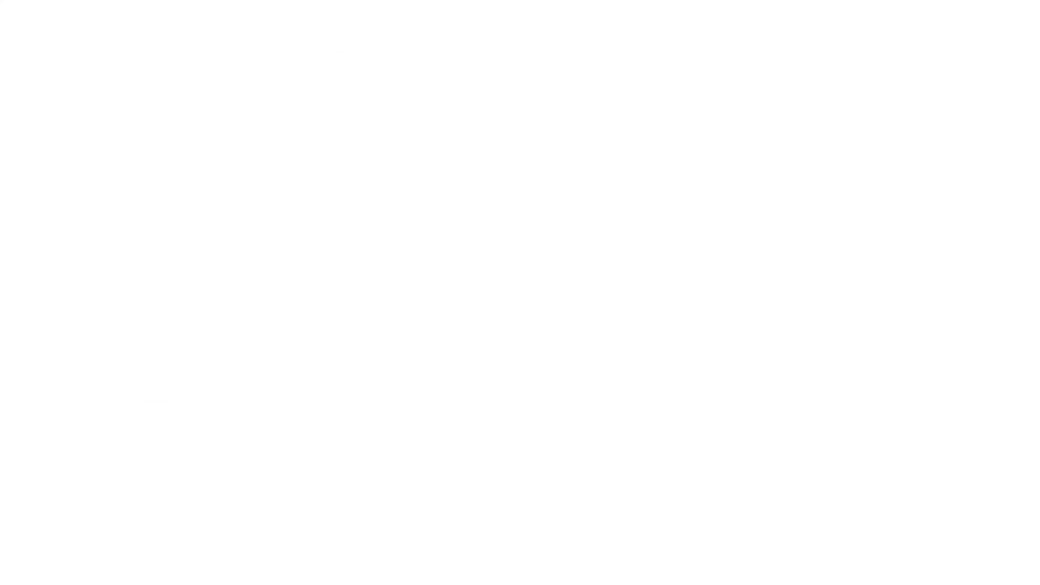
left_click_drag(113, 115, 339, 122)
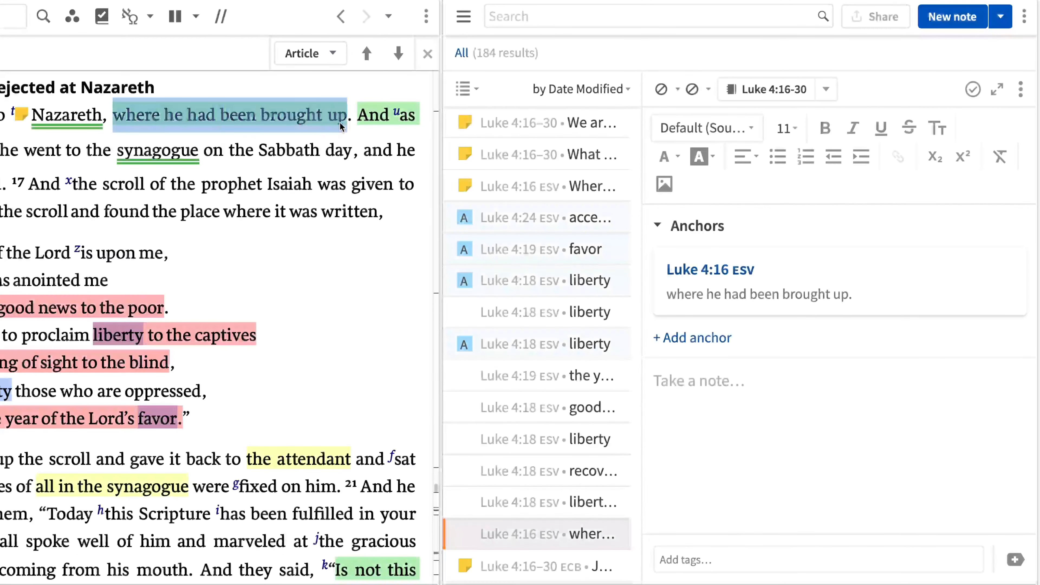
left_click(372, 190)
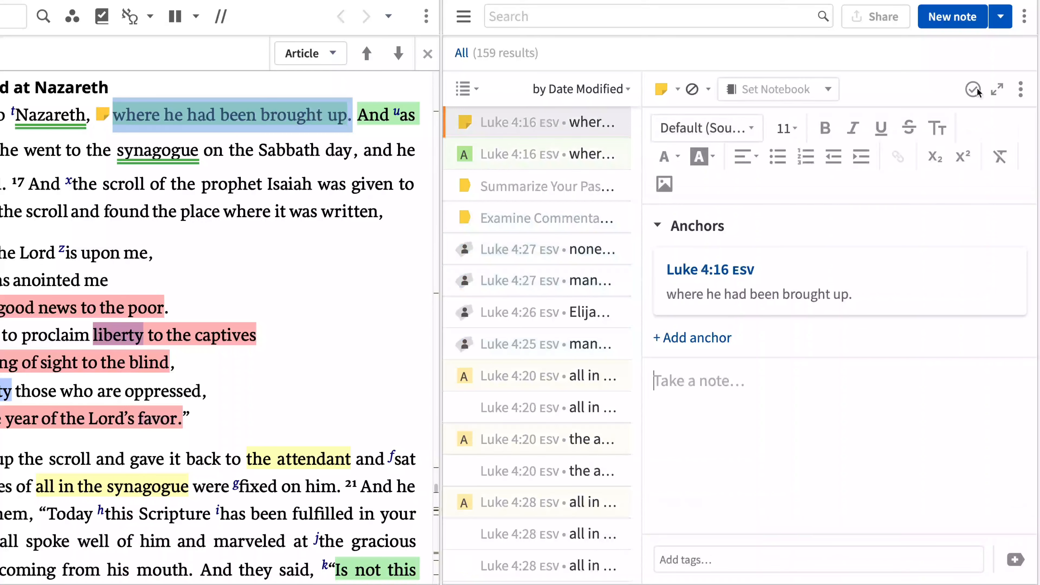
- Enter study questions about what the people of Nazareth remember of Jesus, "Joseph's son", and his birth
type("What do the people in Nazareth remember of Jesus?")
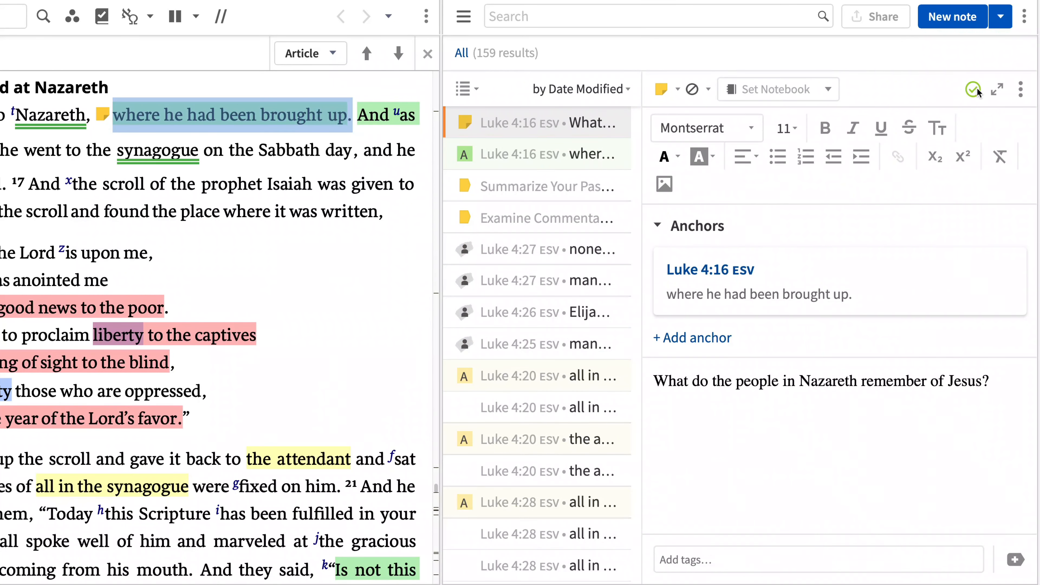
key("Return")
type("What was he like so that they're surprised that \"Joseph's son\" is proclaiming this message?")
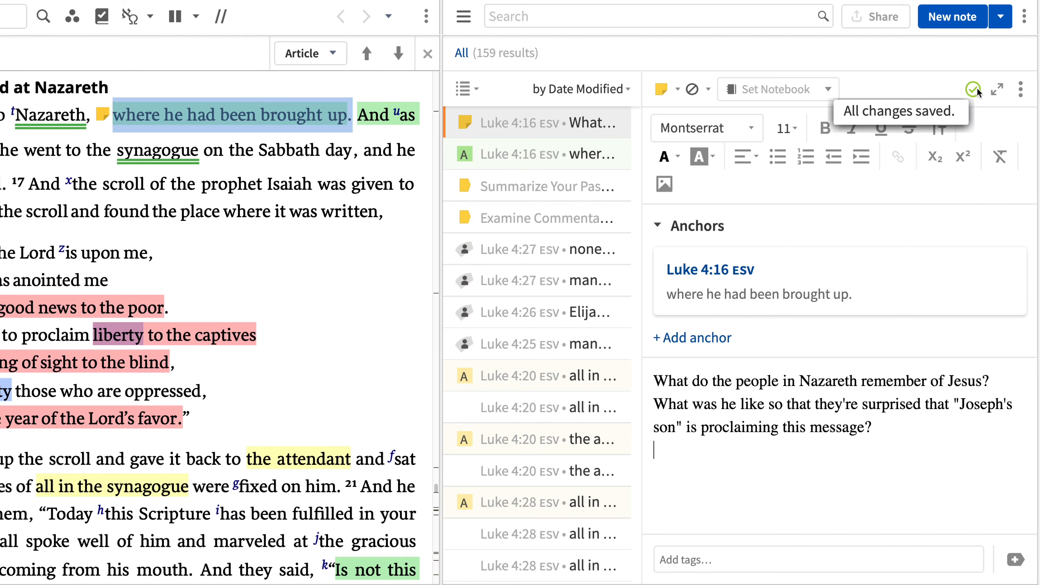
type("Do they remember the strange circumstances surrounding his birth?")
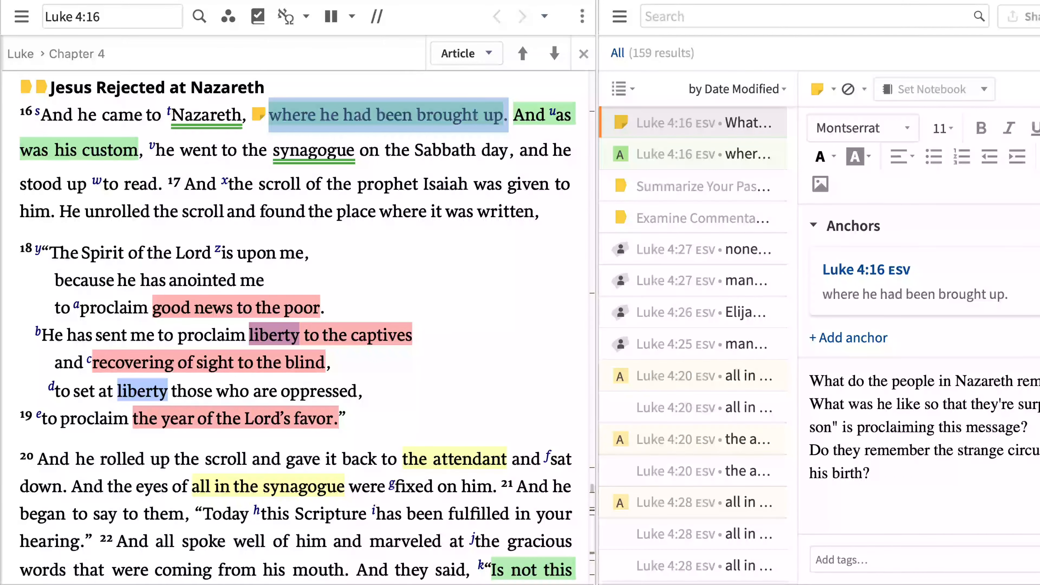
- Add a note on "Nazareth" asking where it lay compared to Israel's major cities and how many attendees knew Jesus
double_click(194, 117)
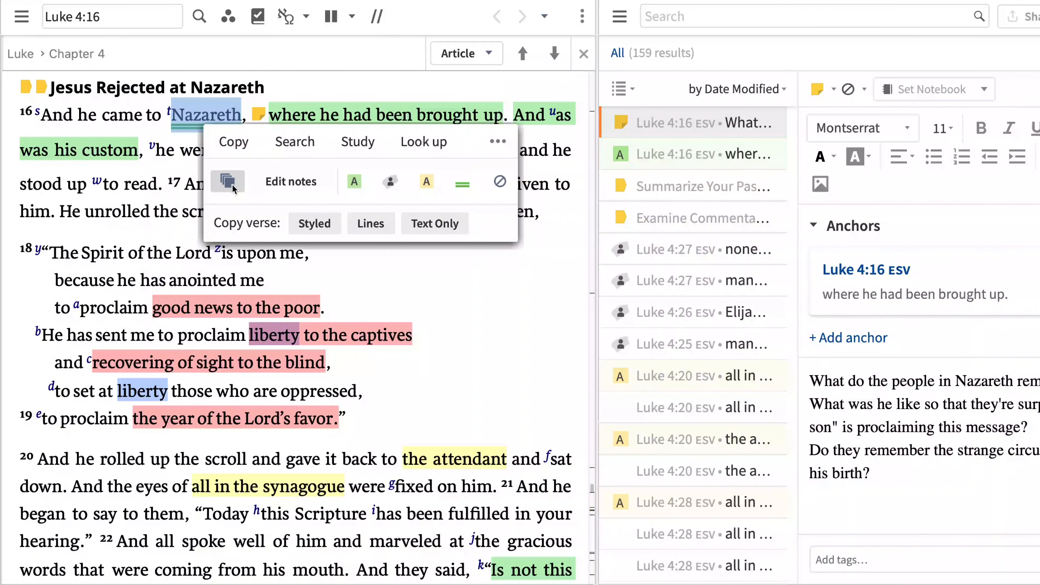
left_click(232, 185)
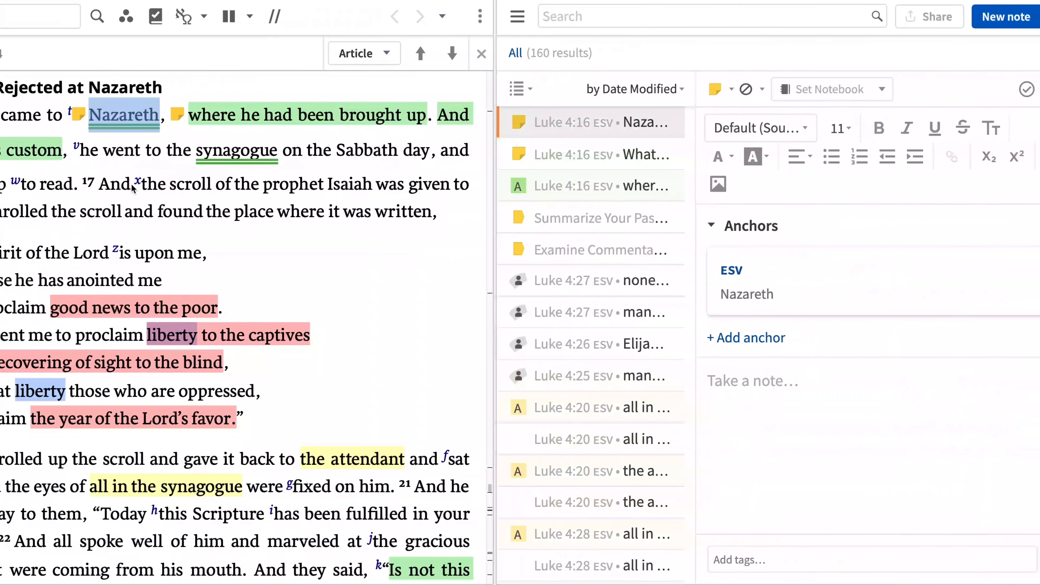
type("Where was Nazareth compared to the major cities in Israel?")
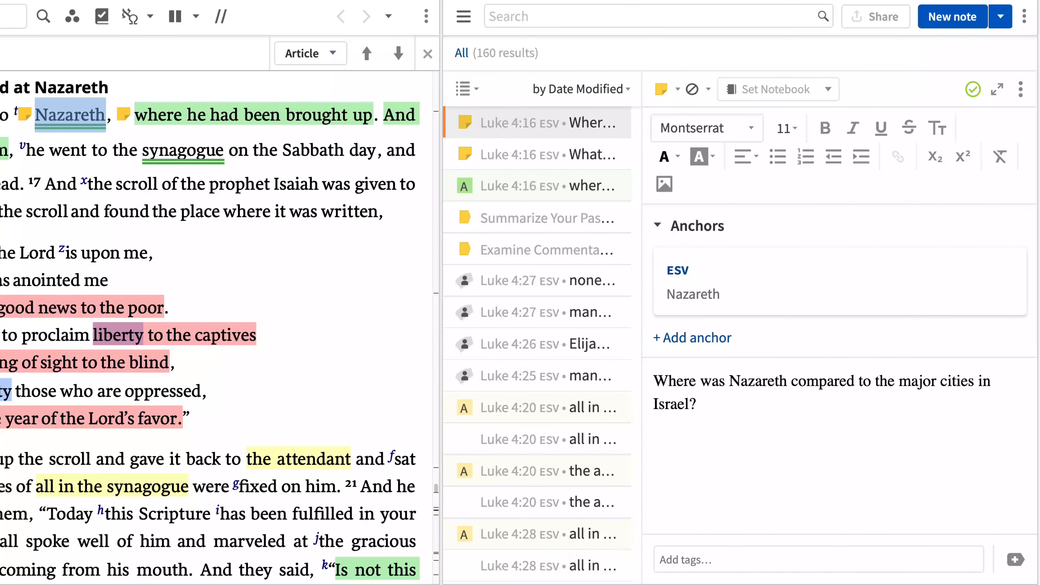
key("Return")
type("How many people in attendance knew Jesus?")
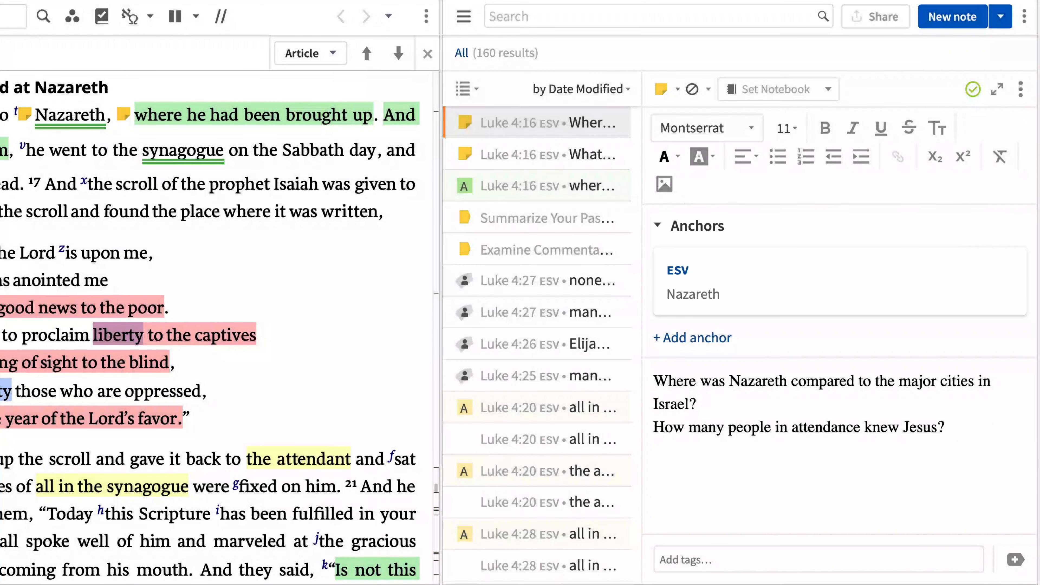
- Add a note on Luke 4:18–19 asking about "the Year of the Lord's favor" and what Jesus does not read
left_click_drag(49, 251, 357, 417)
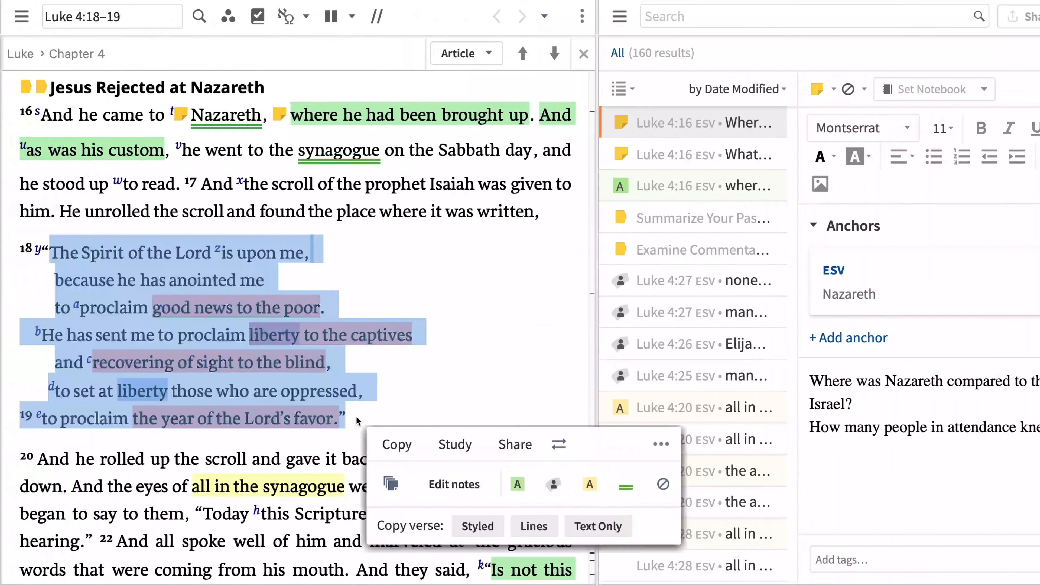
left_click(392, 484)
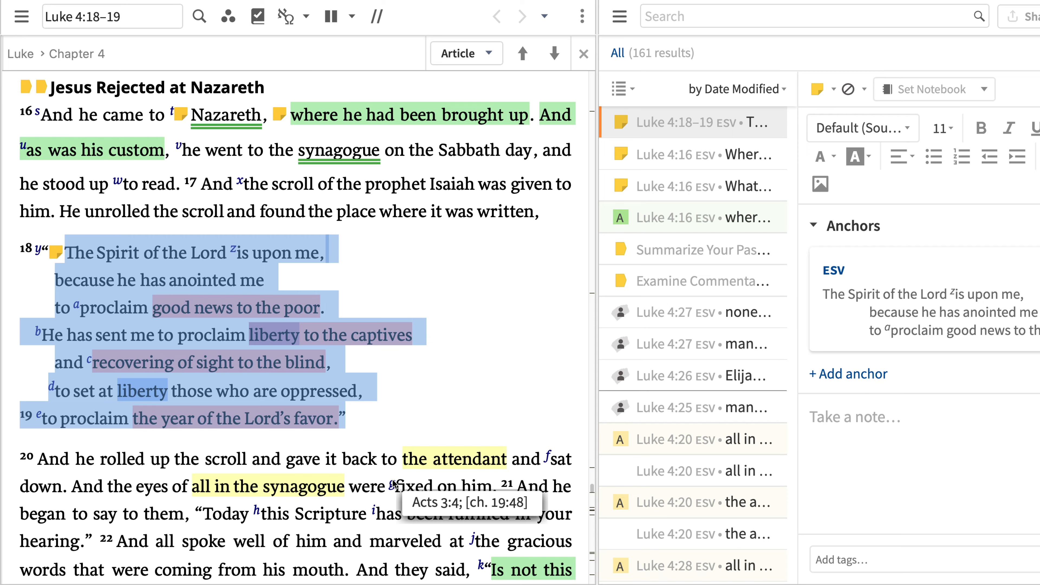
type("What is \"the Year of the Lord's favor\"?")
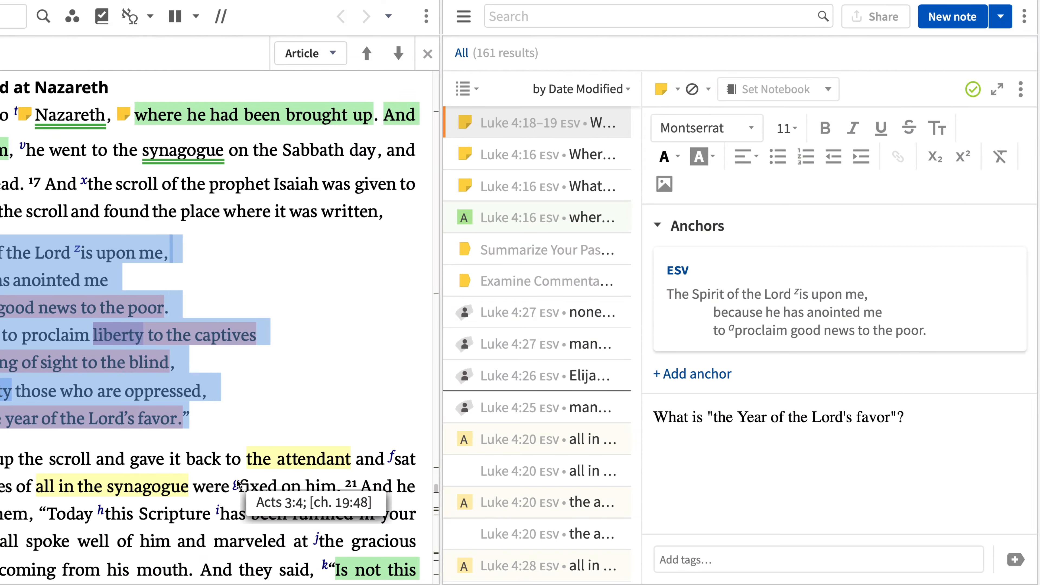
key("Return")
type("Is there more to this passage that Jesus does not read? If so, is that significant?")
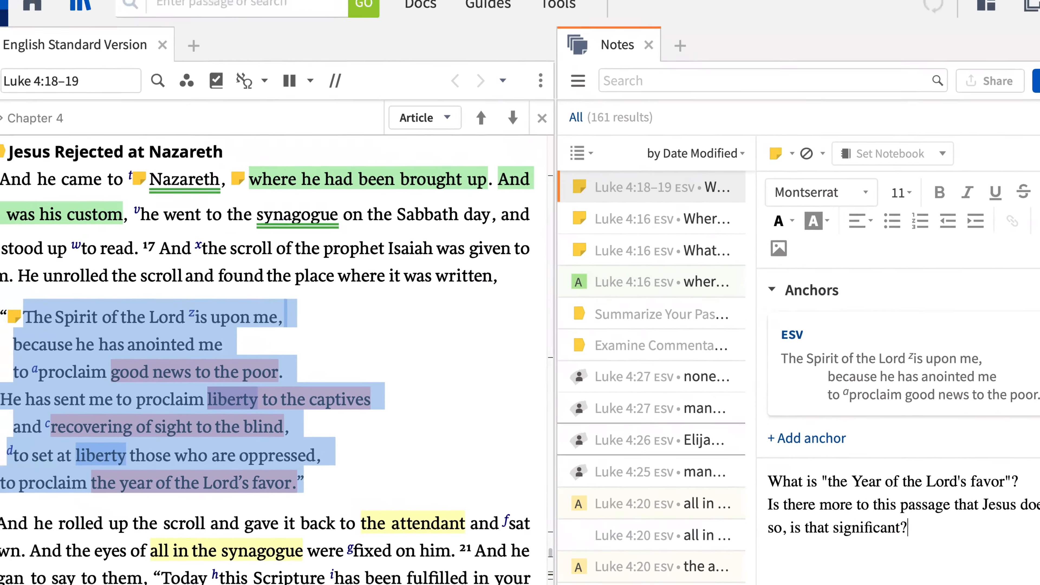
- Open The Lexham Bible Dictionary and move its tab into the Bible's pane
left_click(259, 436)
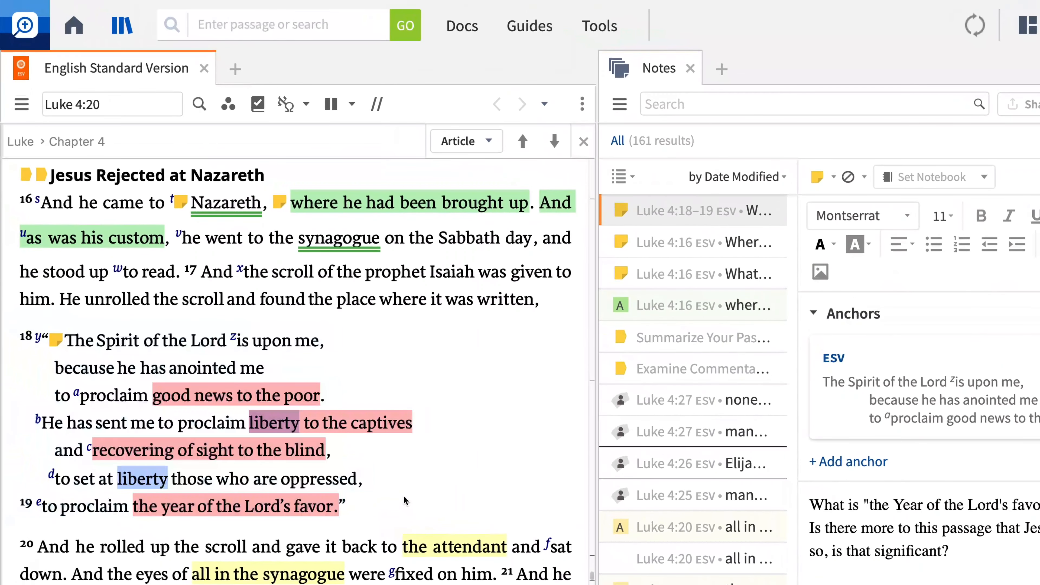
left_click(305, 25)
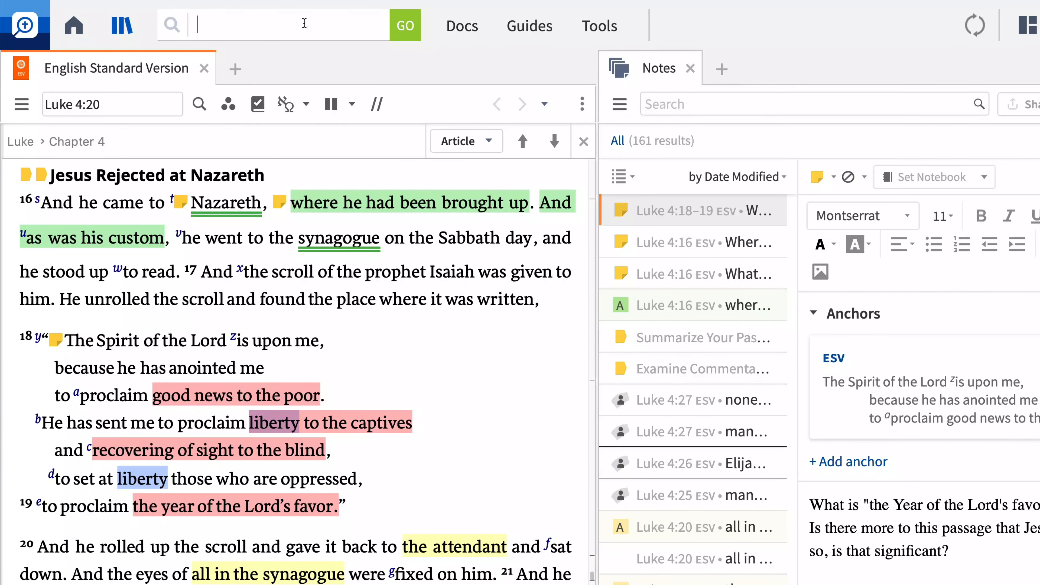
type("lbd")
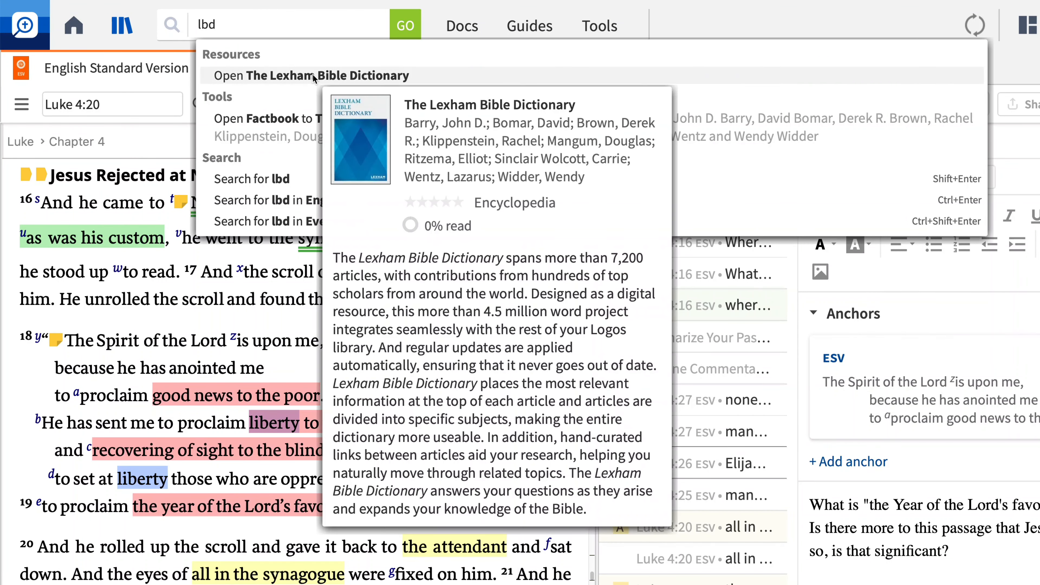
left_click(313, 75)
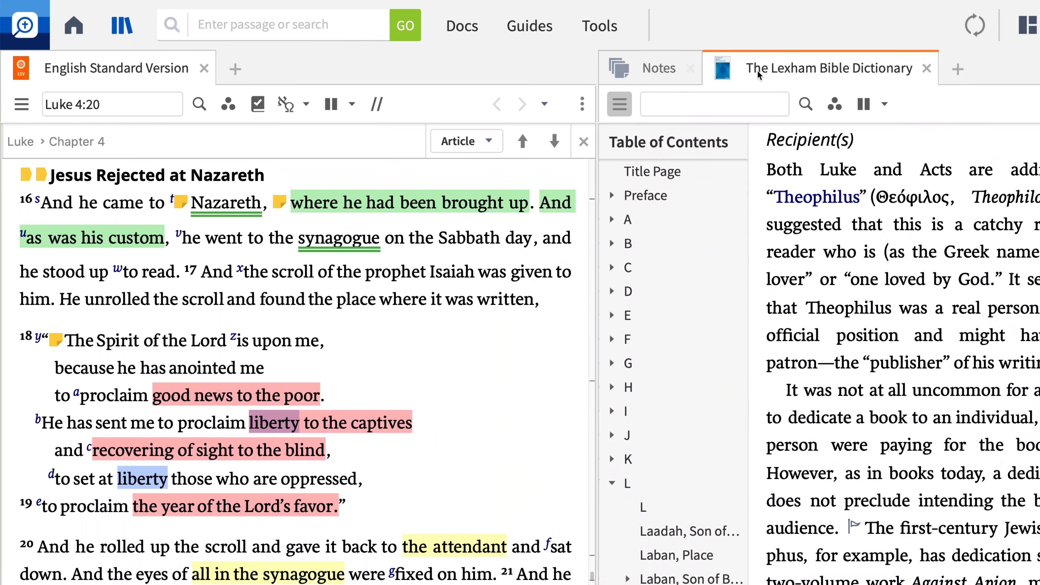
left_click_drag(758, 75, 387, 72)
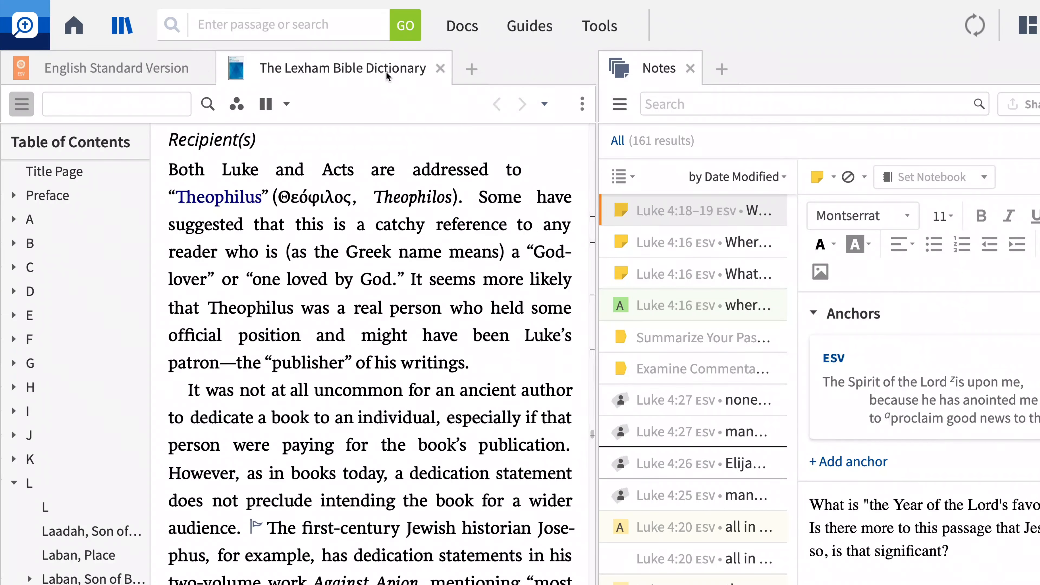
- Look up the dictionary article "Luke, Gospel of"
left_click(115, 105)
type("luke")
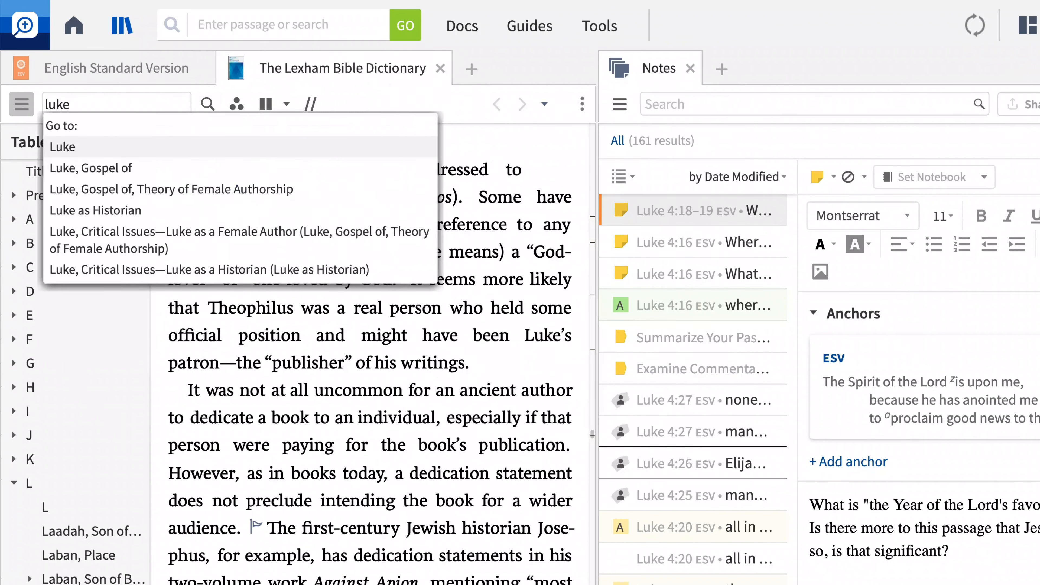
left_click(113, 166)
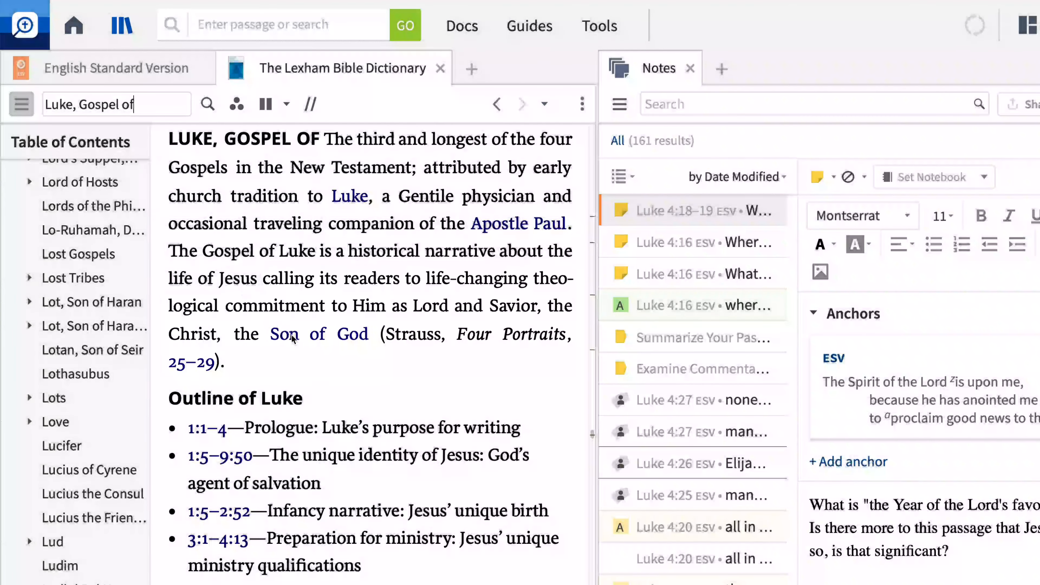
- Follow the Son of God link, skim the article, and return to "Luke, Gospel of"
left_click(293, 336)
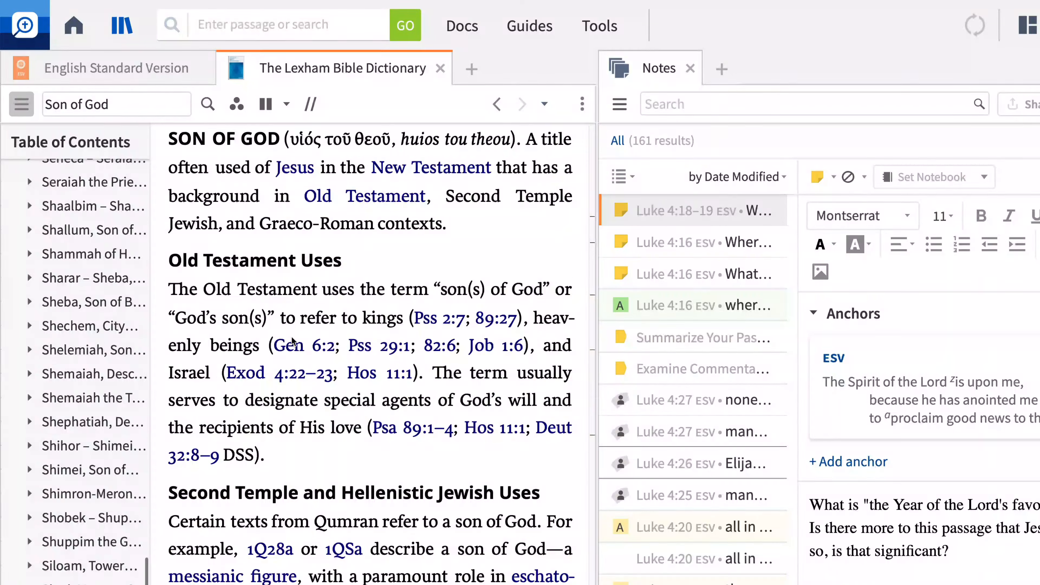
scroll(293, 341, "down", 7)
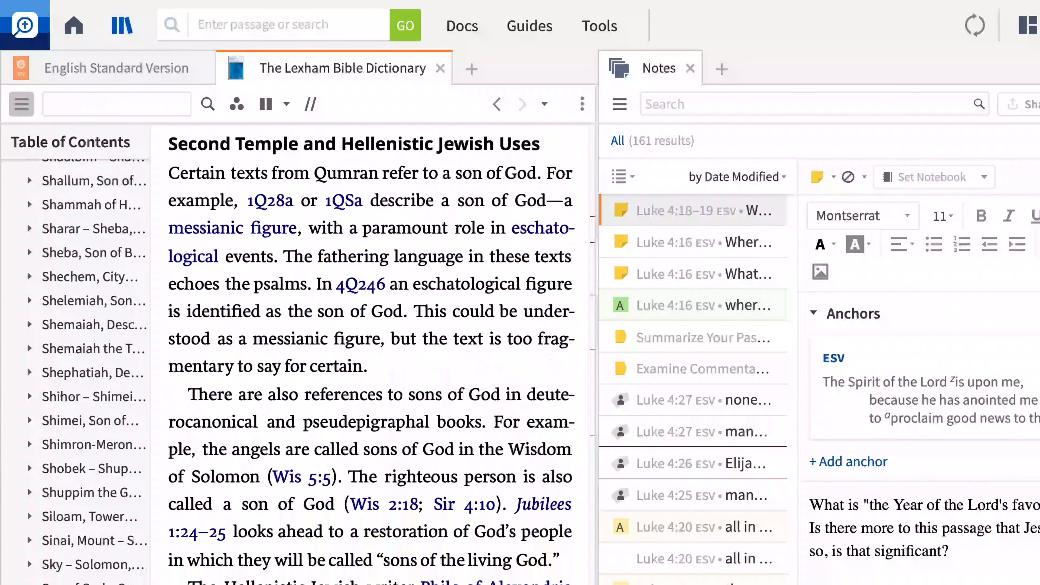
left_click(496, 110)
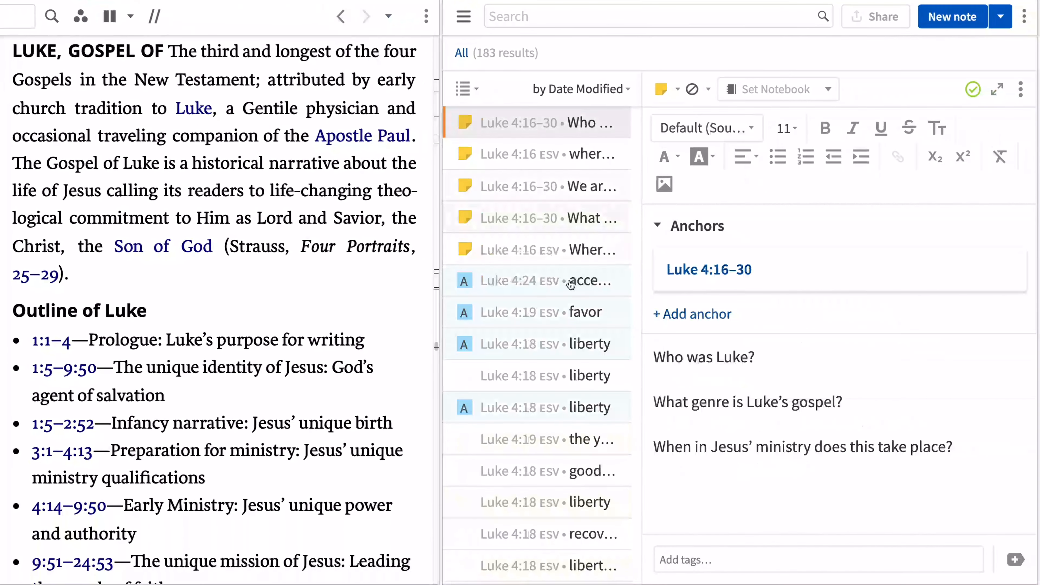
- Paste the dictionary's description of Luke under "Who was Luke?" in the Luke 4:16–30 note
left_click(667, 376)
type("a Gentile physician and occasional traveling companion of the Apostle Paul.")
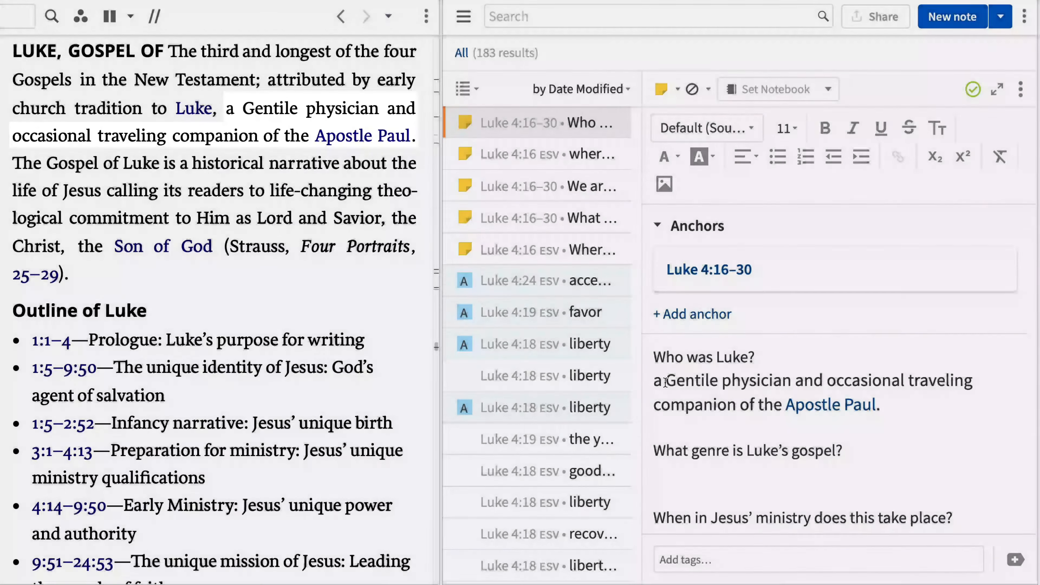
- Paste the dictionary's description of the Gospel's genre under "What genre is Luke's gospel?"
key("Down")
key("Down")
key("Down")
key("ctrl+v")
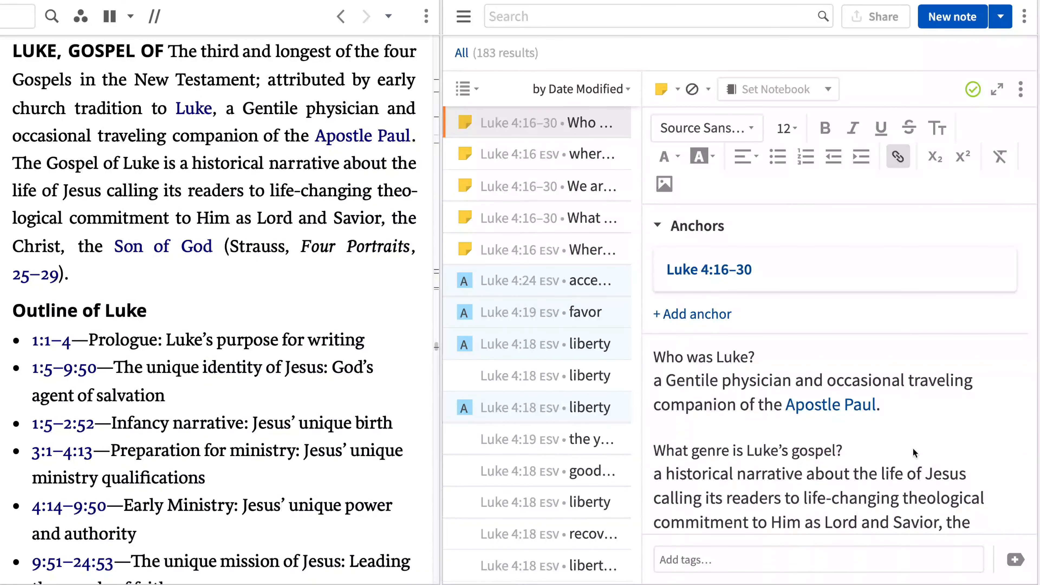
- Answer "When in Jesus' ministry does this take place?" with "Early Ministry"
scroll(913, 448, "down", 3)
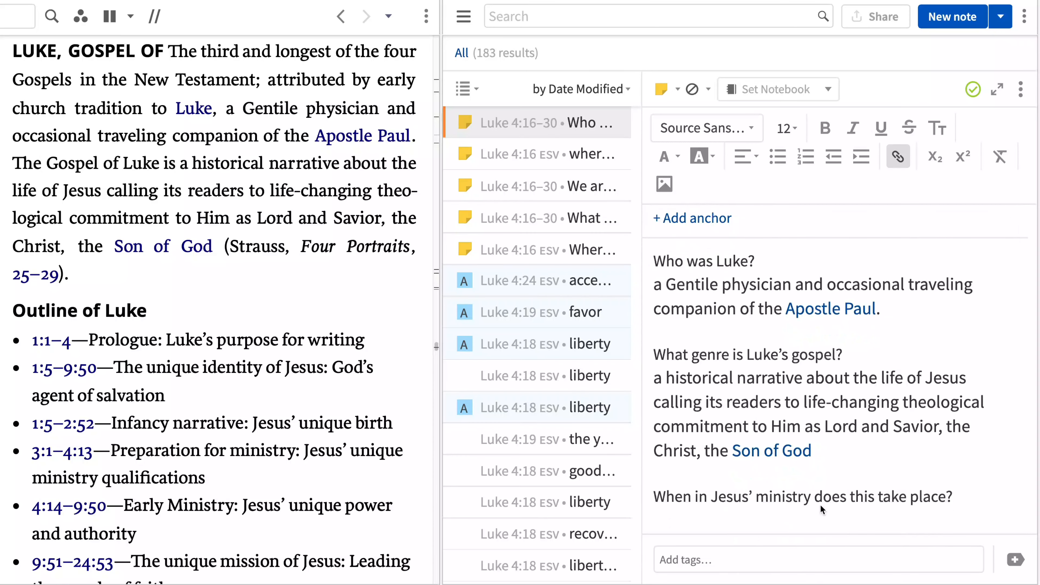
left_click(962, 498)
key("Return")
type("Early Min")
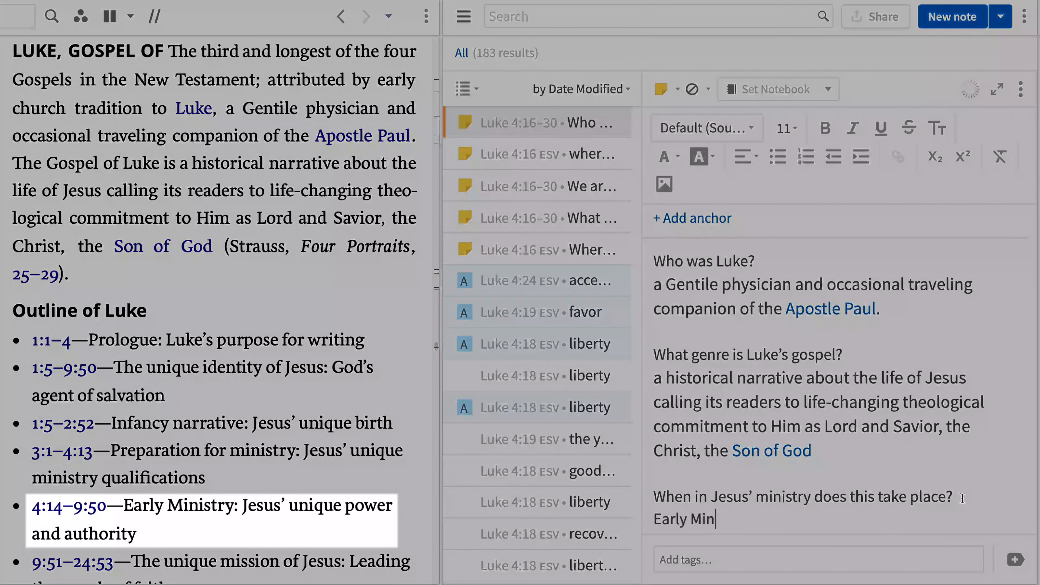
type("istry")
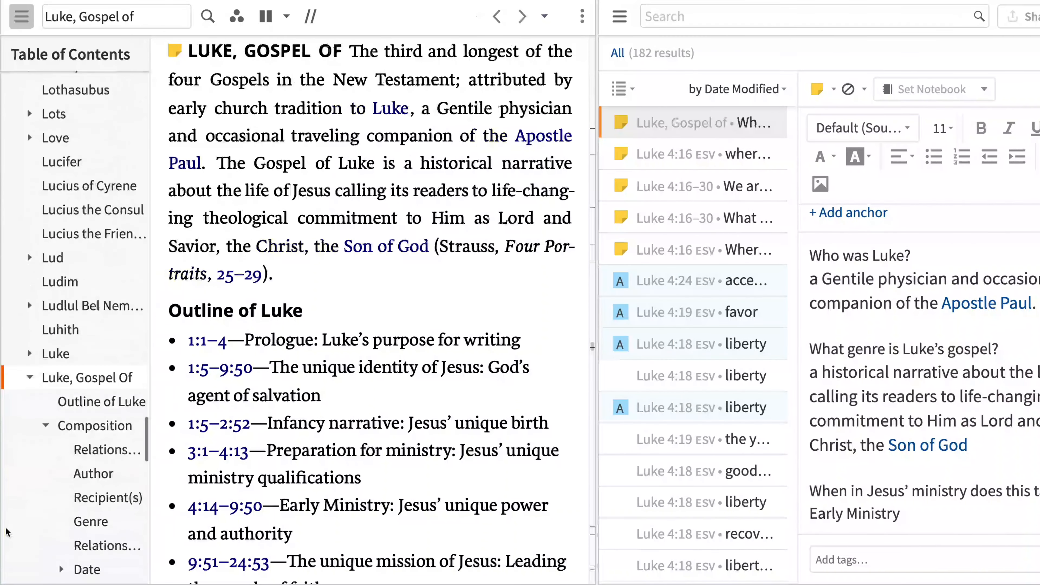
- Open the article's Recipient(s) section and paste "Who was the gospel's audience?" with its answer paragraph into the note
left_click(84, 479)
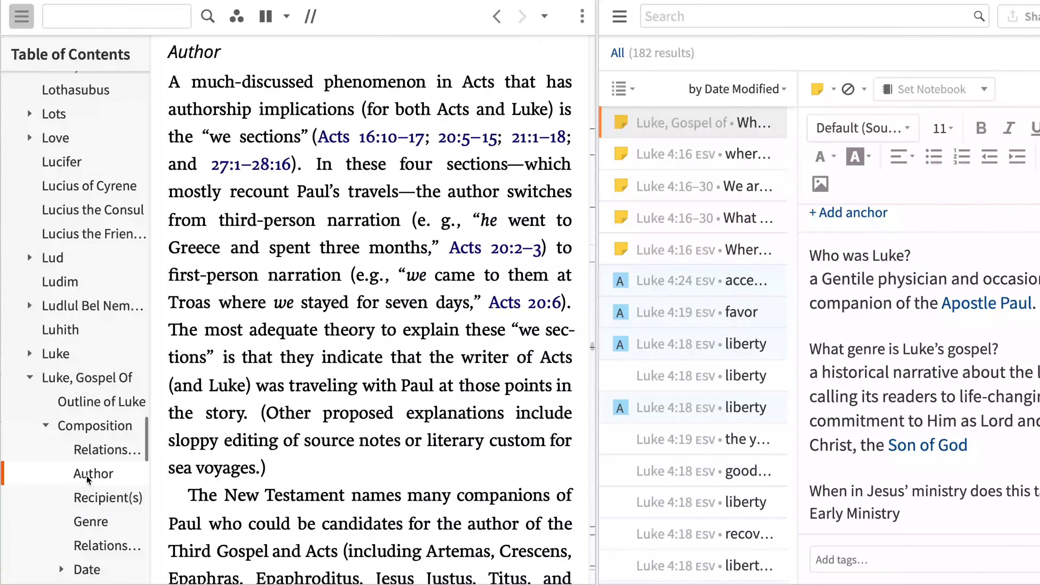
left_click(98, 498)
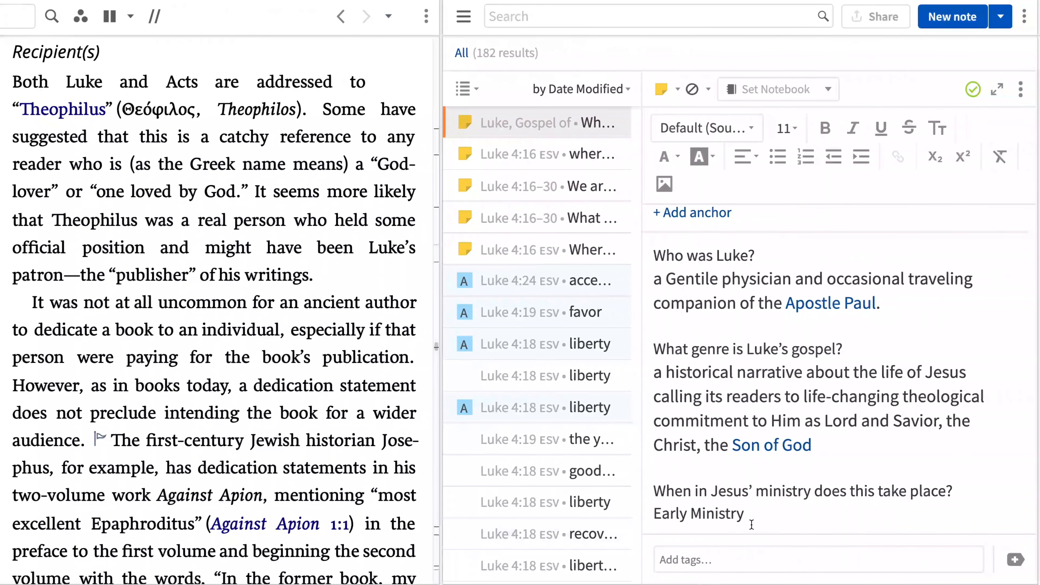
left_click(776, 518)
type("Who was the gospel’s audience?")
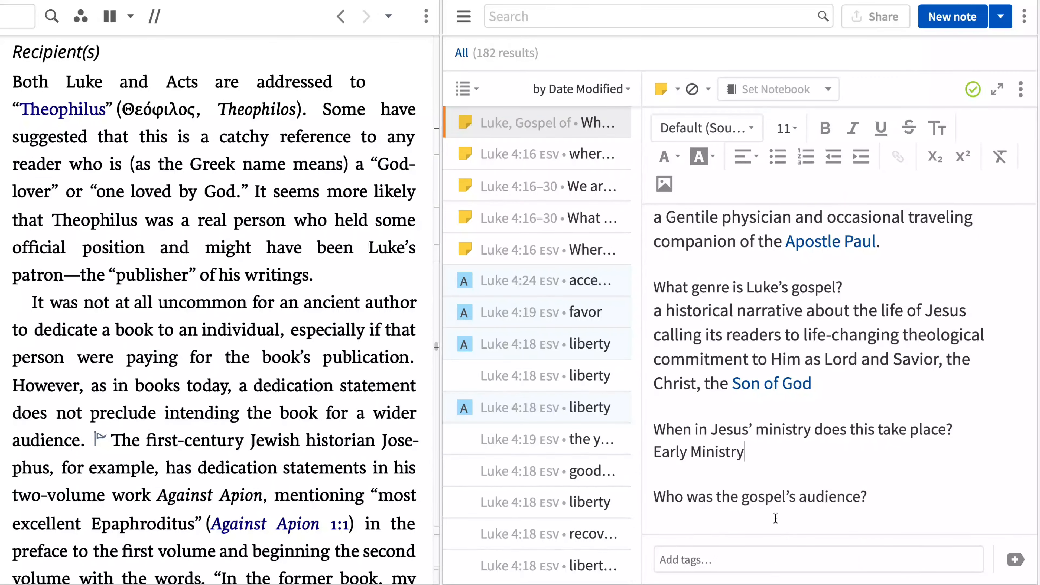
type("Both Luke and Acts are addressed to \"Theophilus\" (Θεόφιλος, Theophilos). Some have suggested that this is a catchy reference to any reader who is (as the Greek name means) a \"God-lover\" or \"one loved by God.\" It seems more likely that Theophilus was a real person who held some official position and might have been Luke’s patron—the \"publisher\" of his writings.")
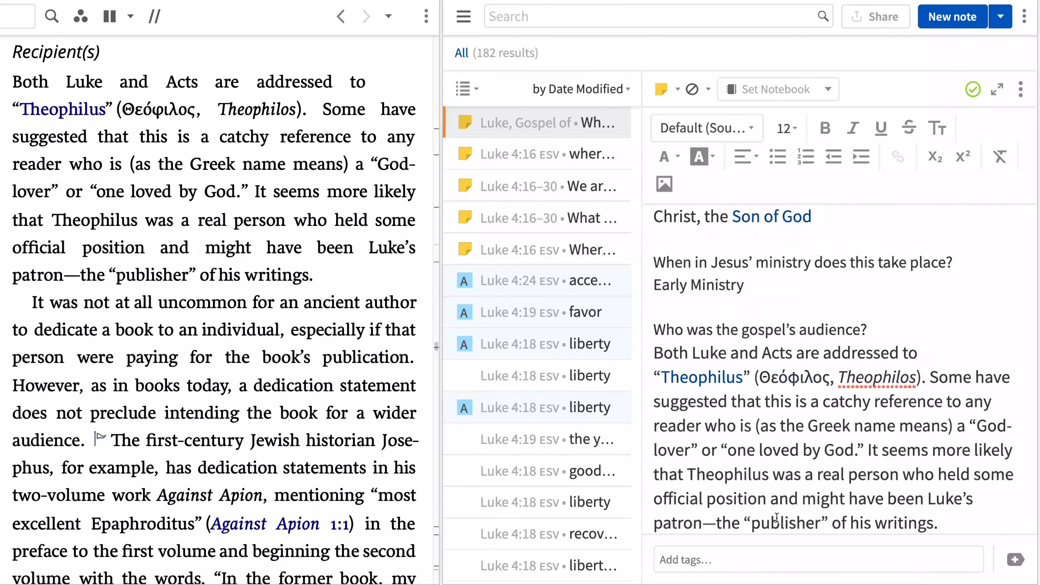
scroll(776, 519, "up", 10)
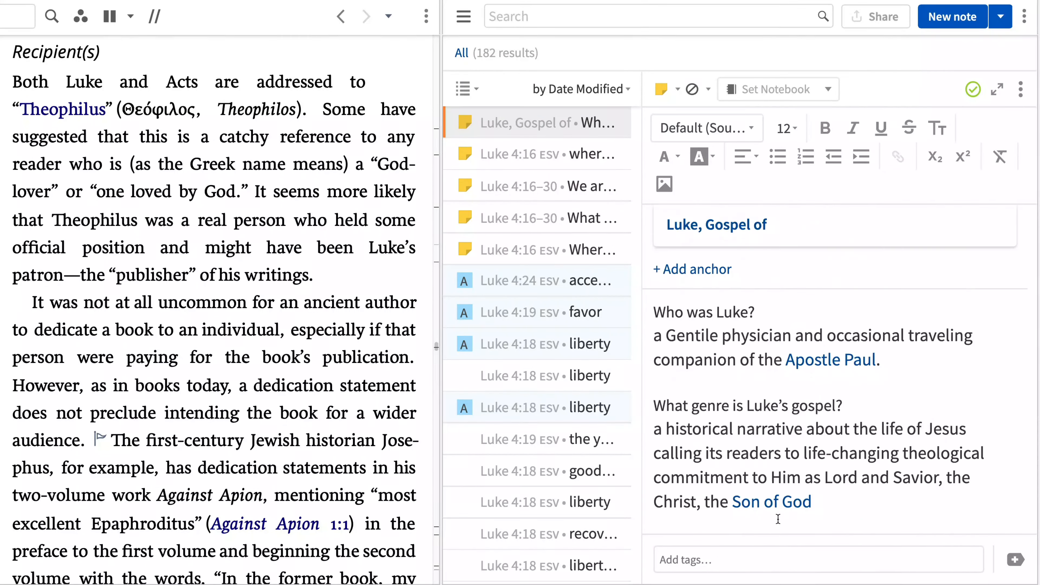
- Add a Luke 4:16–30 reference anchor to the note
left_click(714, 315)
left_click(728, 247)
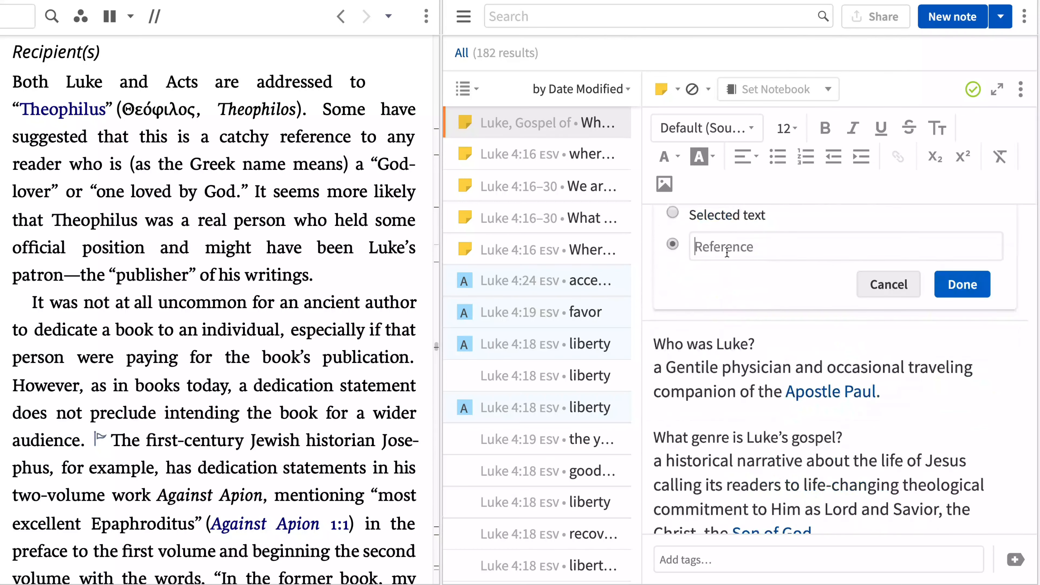
type("lk4.16-30")
left_click(727, 273)
left_click(955, 283)
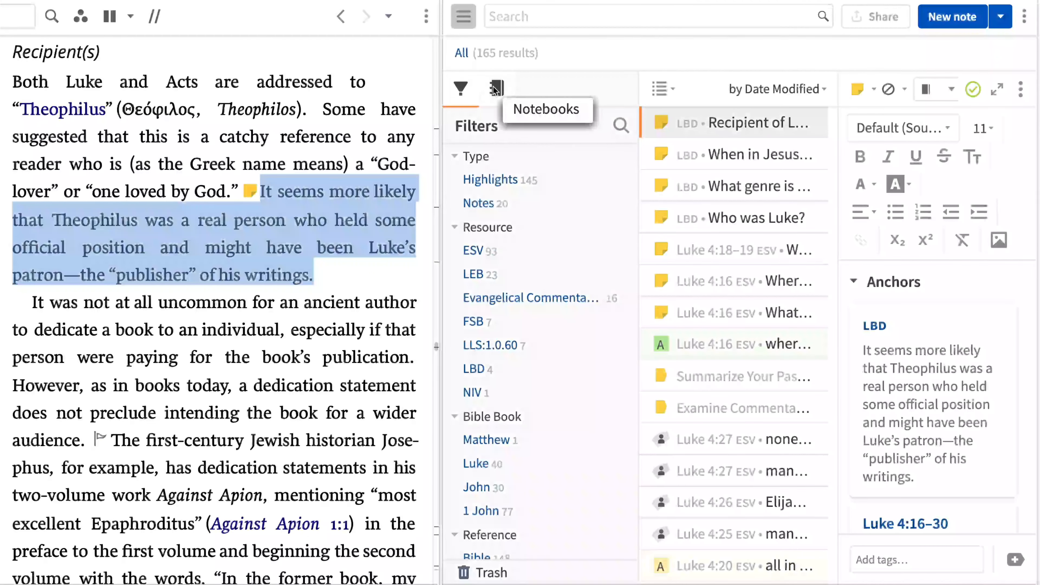
- Try to create a notebook named Luke 4:16-30
left_click(496, 90)
left_click(590, 125)
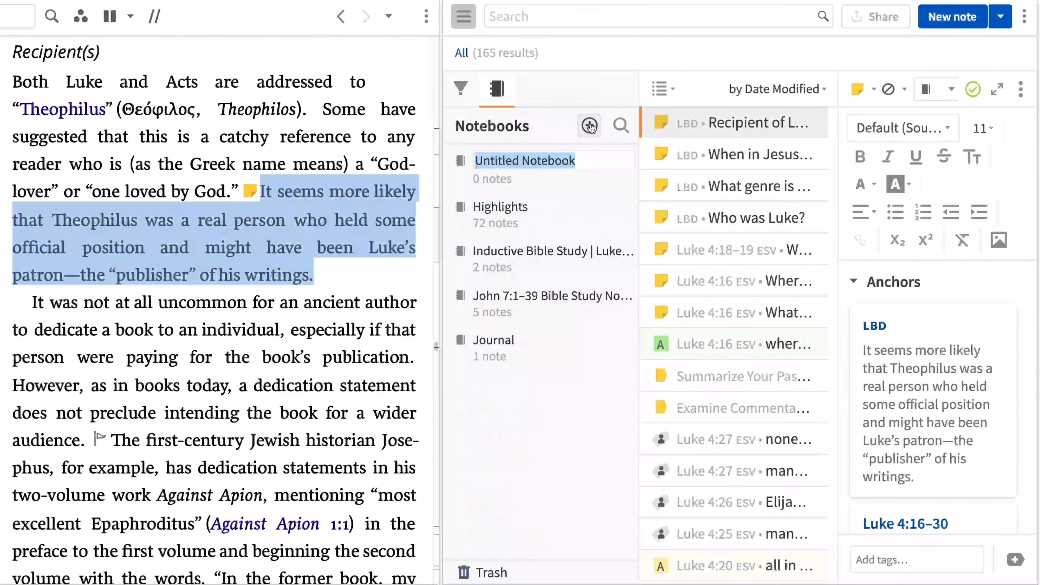
type("Luke 4:16-30")
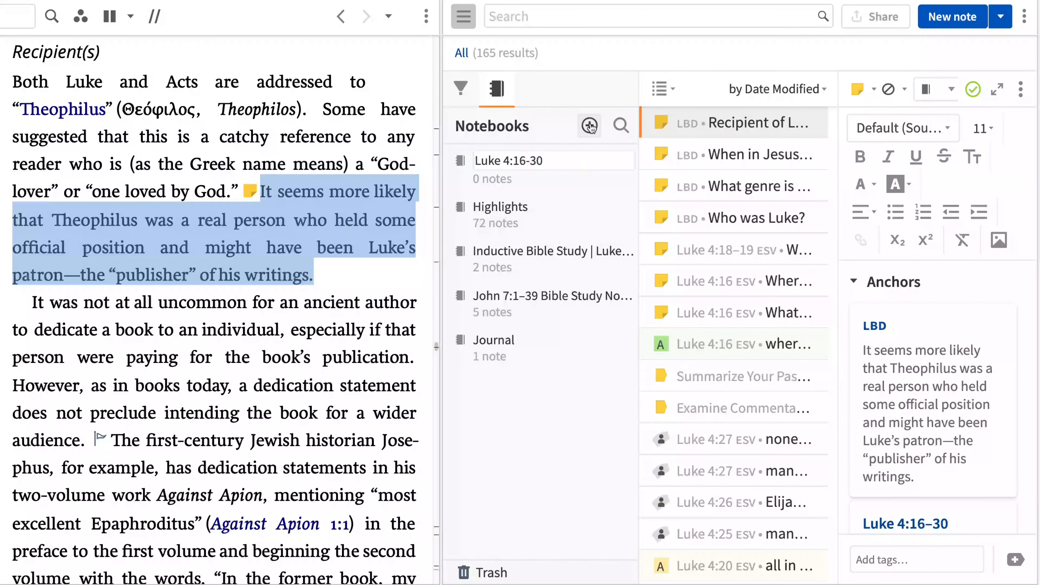
key("Return")
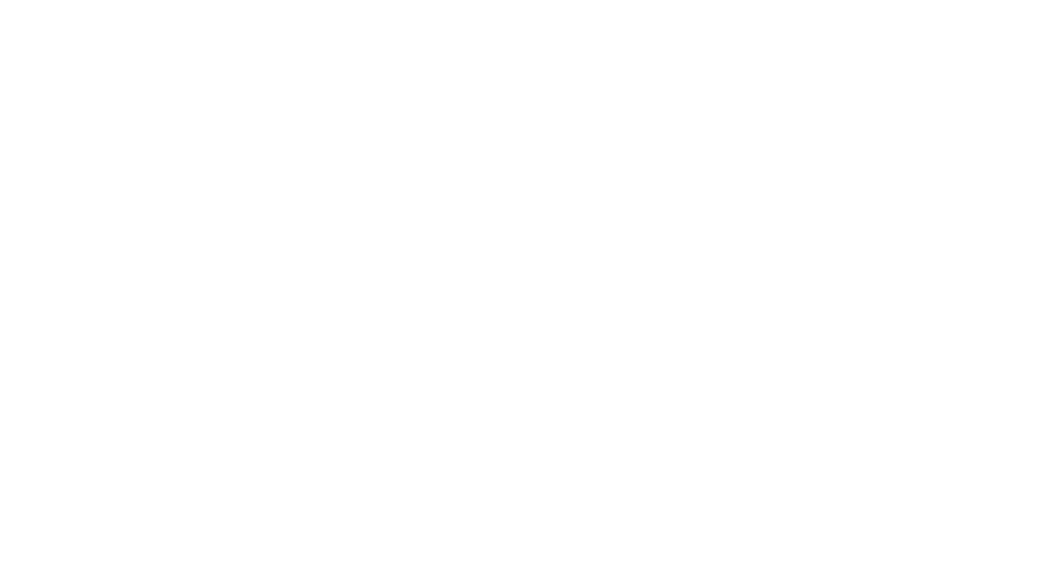
left_click(463, 17)
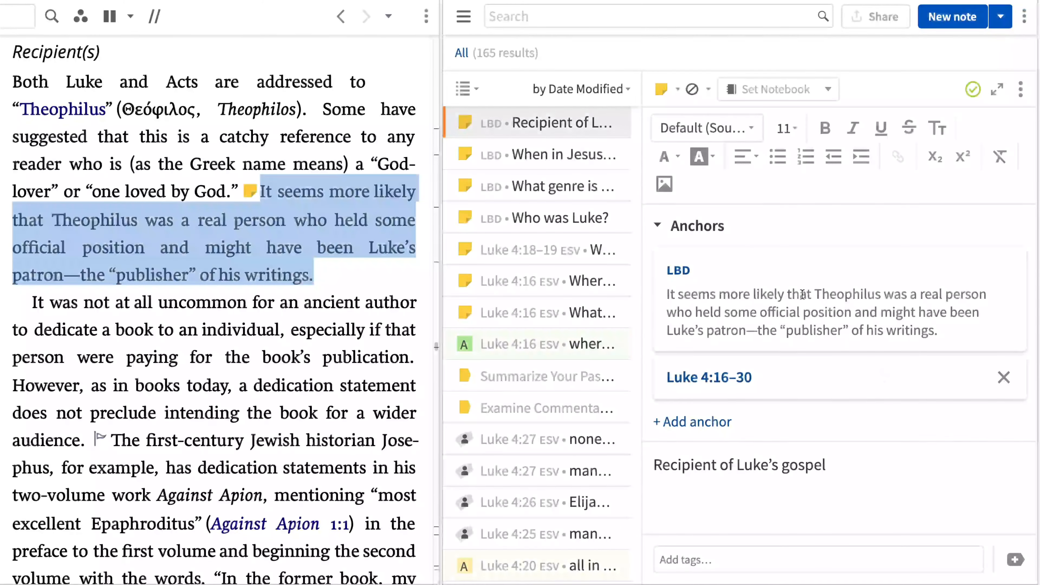
- Create a new notebook named Luke 4:16-30
left_click(464, 22)
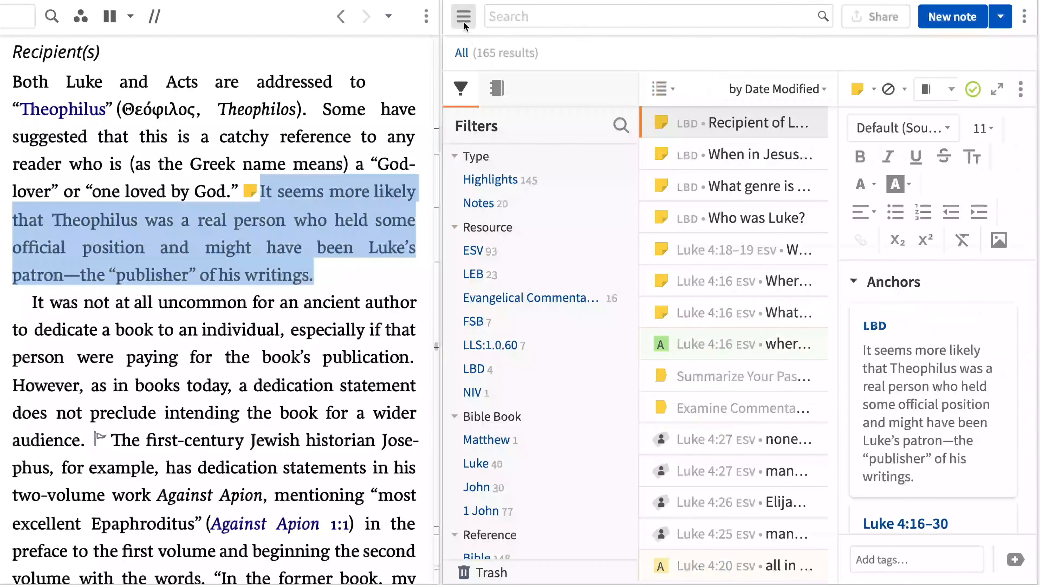
left_click(495, 89)
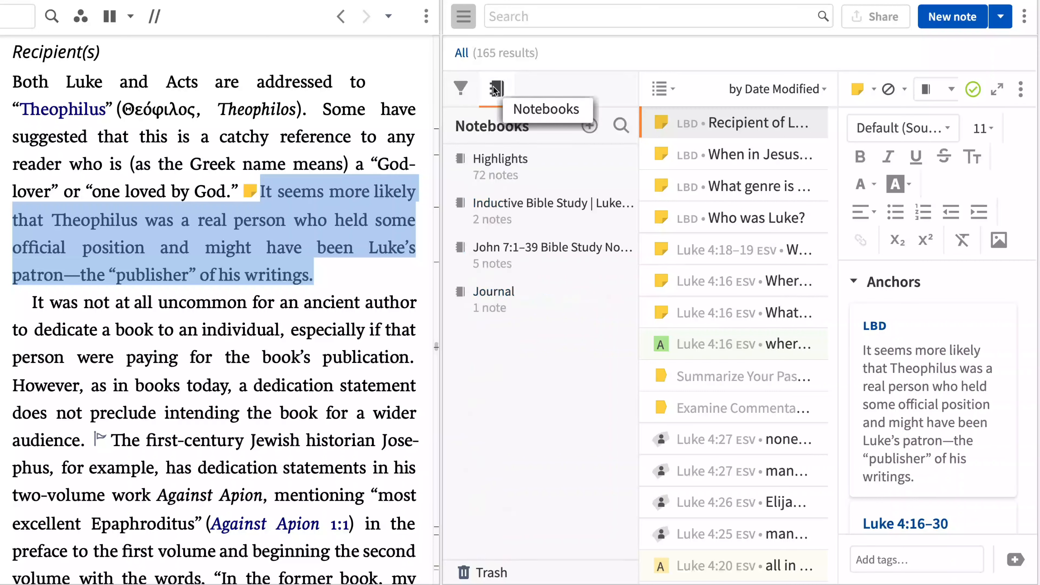
left_click(590, 125)
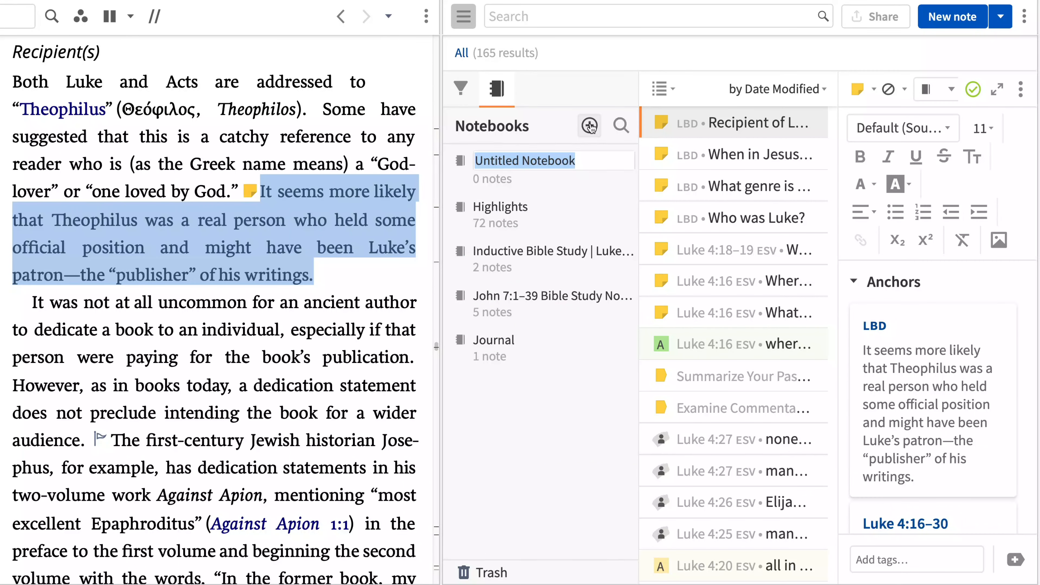
type("Luke 4:16-30")
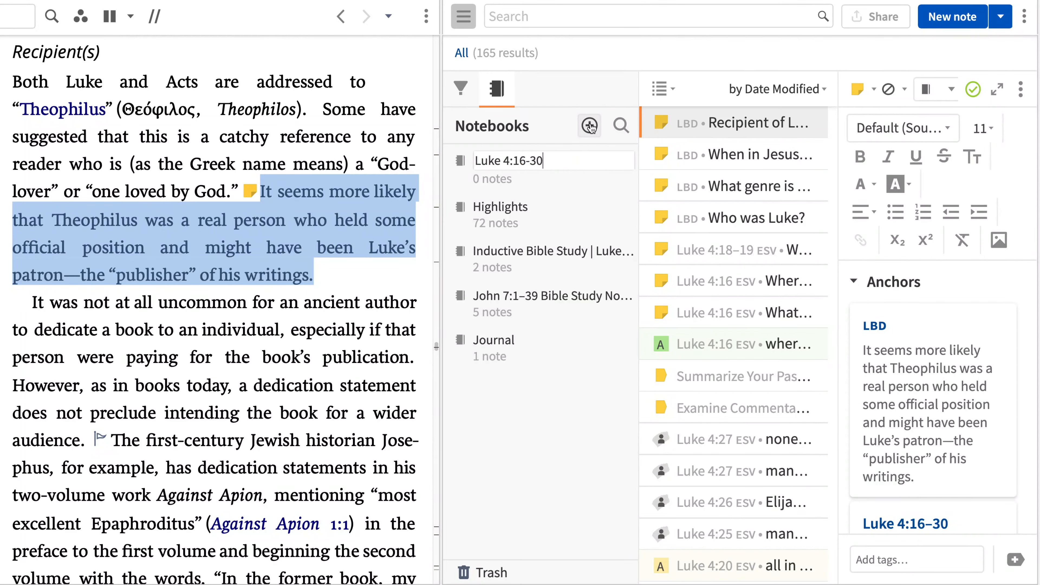
key("Return")
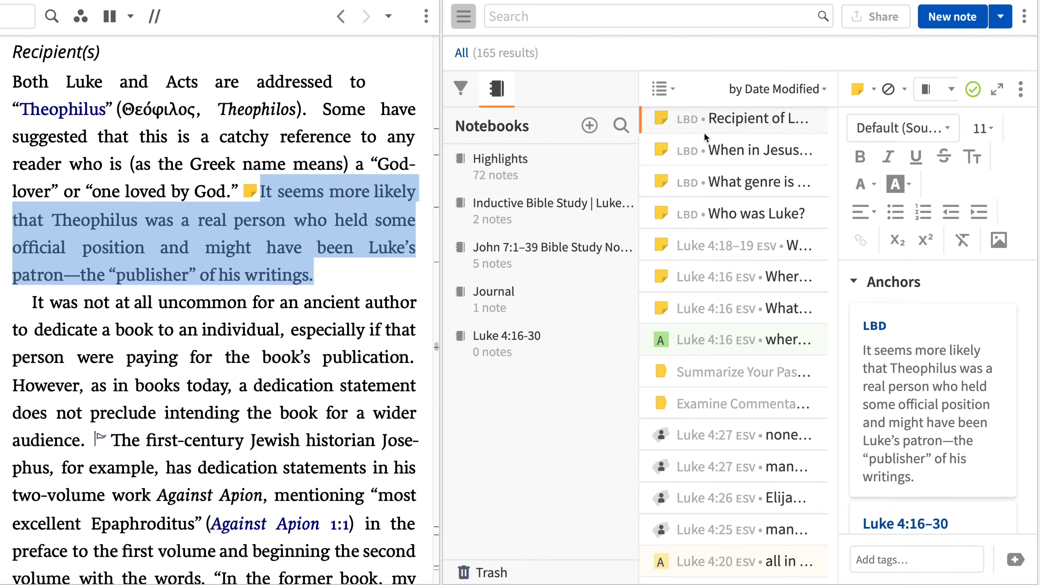
- Select the recent Luke 4 notes and highlights and move them all into the Luke 4:16-30 notebook
scroll(703, 132, "down", 5)
scroll(703, 132, "down", 10)
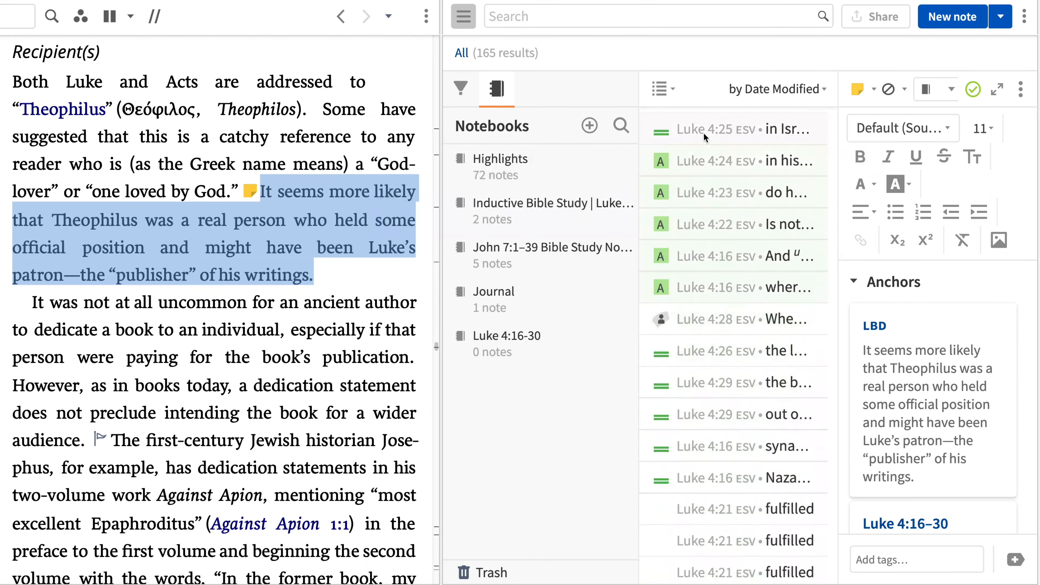
scroll(703, 132, "down", 3)
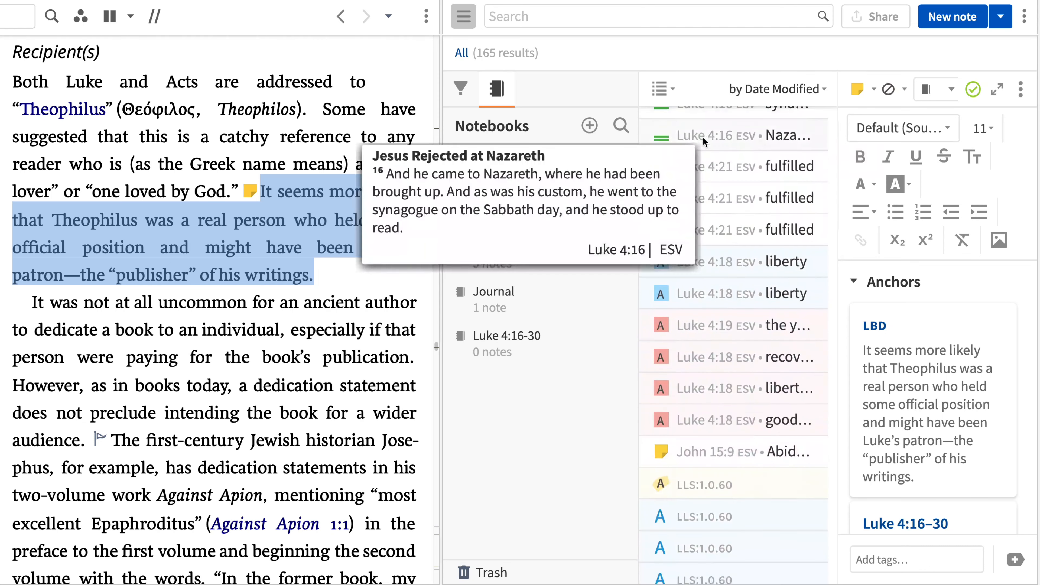
left_click(757, 423, "shift")
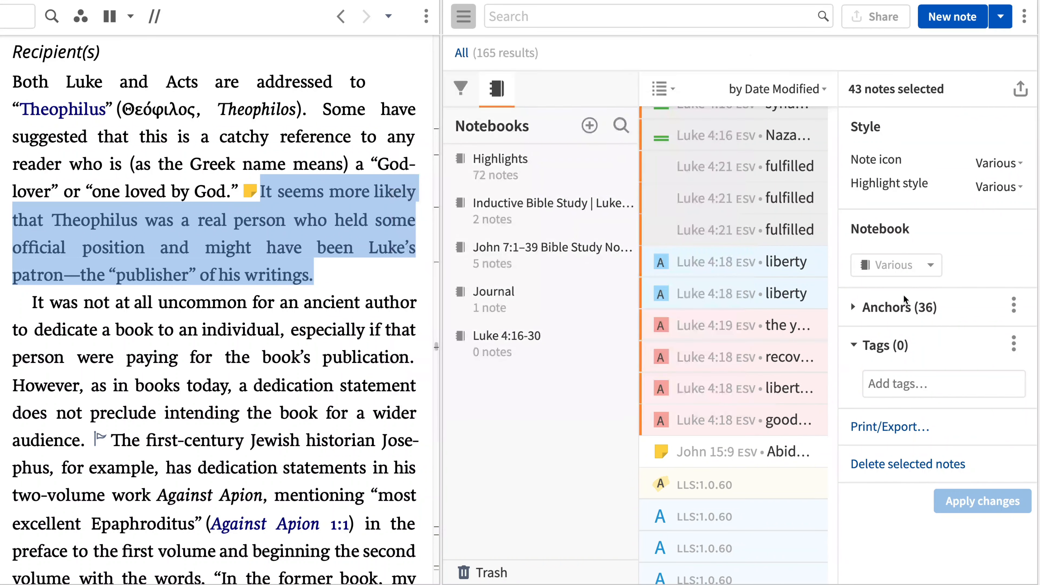
left_click(927, 271)
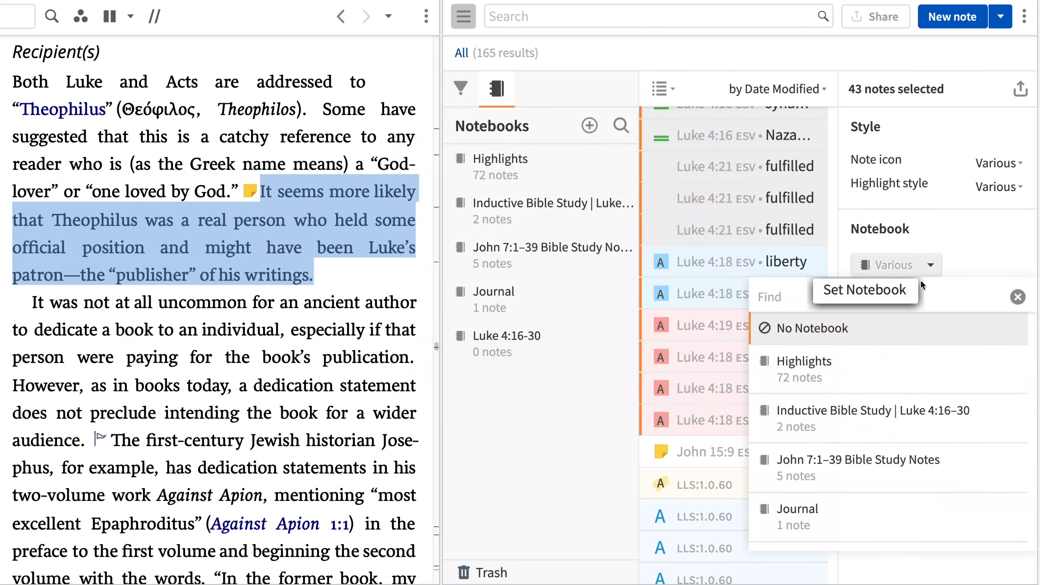
scroll(880, 369, "down", 1)
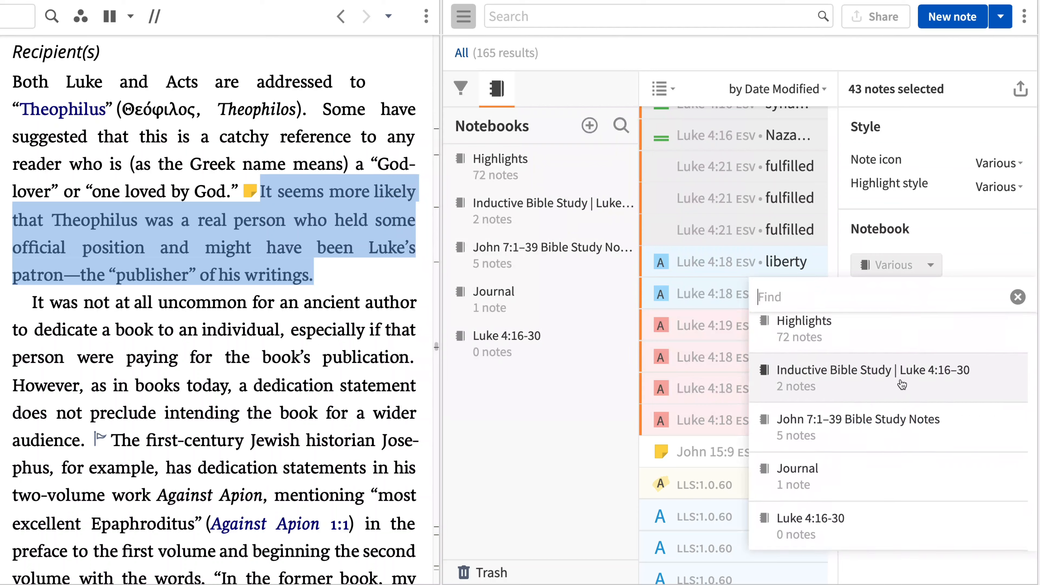
left_click(845, 520)
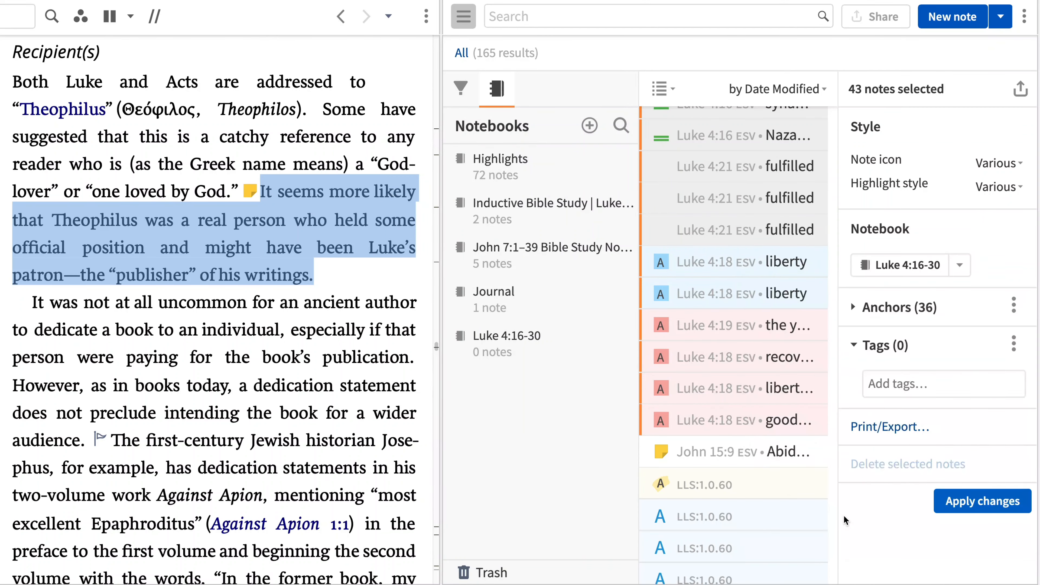
left_click(958, 511)
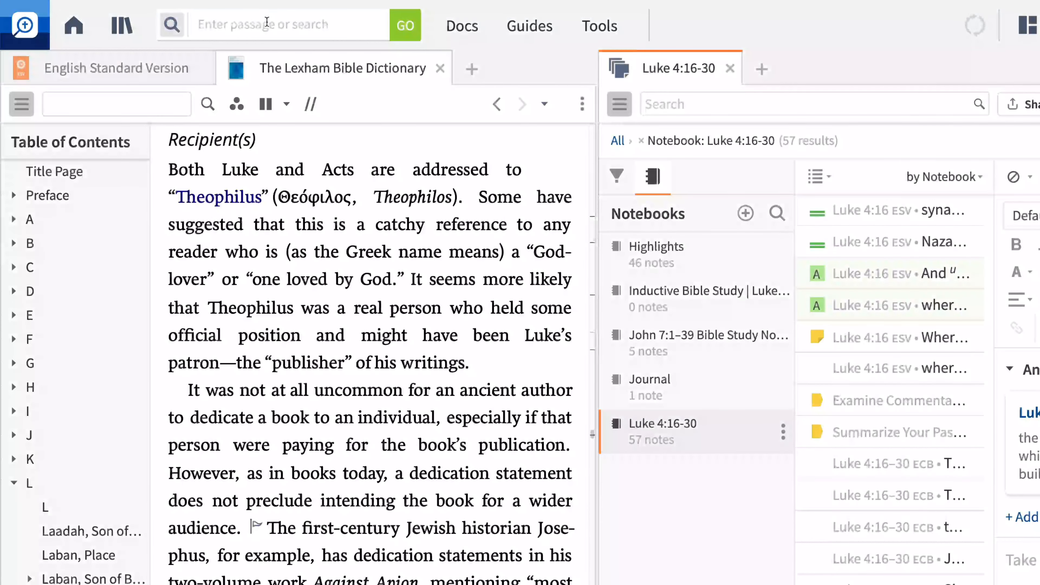
- Open the Faithlife Study Bible
left_click(267, 22)
type("fsb")
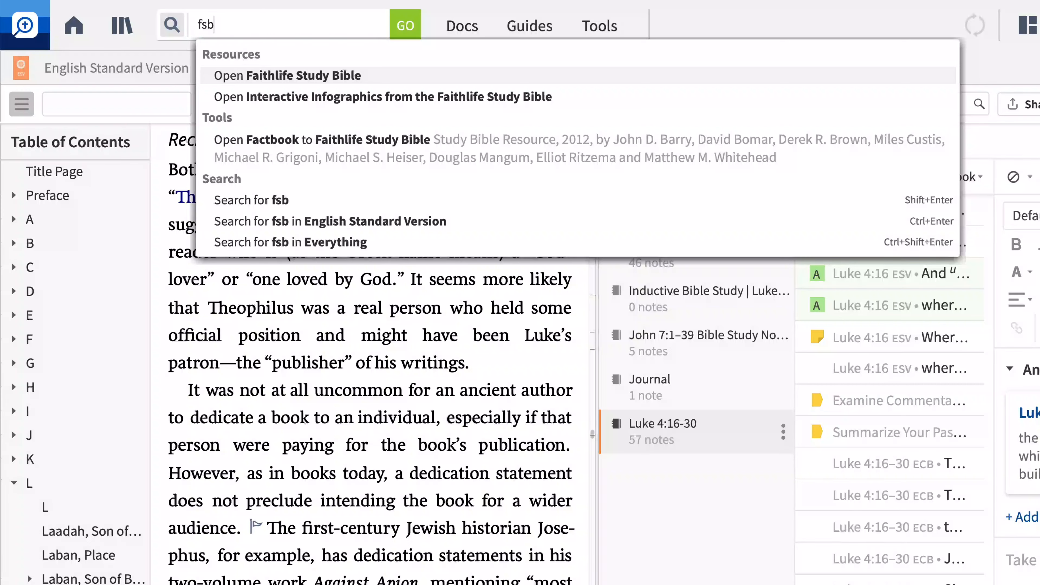
left_click(282, 75)
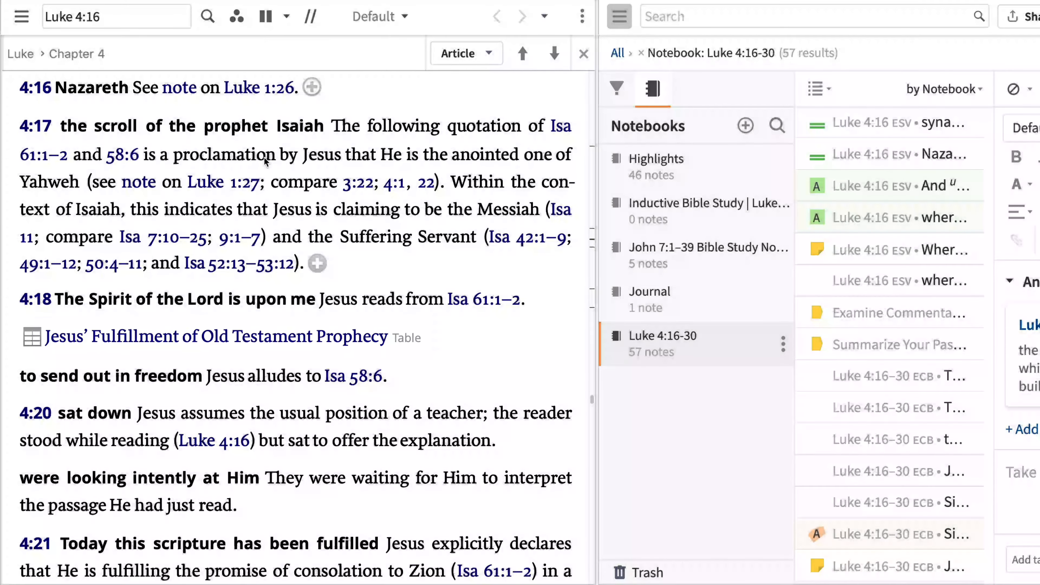
- Make a note from the study Bible's Luke 4:28 comment reading "Why they were trying to kill him."
scroll(264, 161, "down", 10)
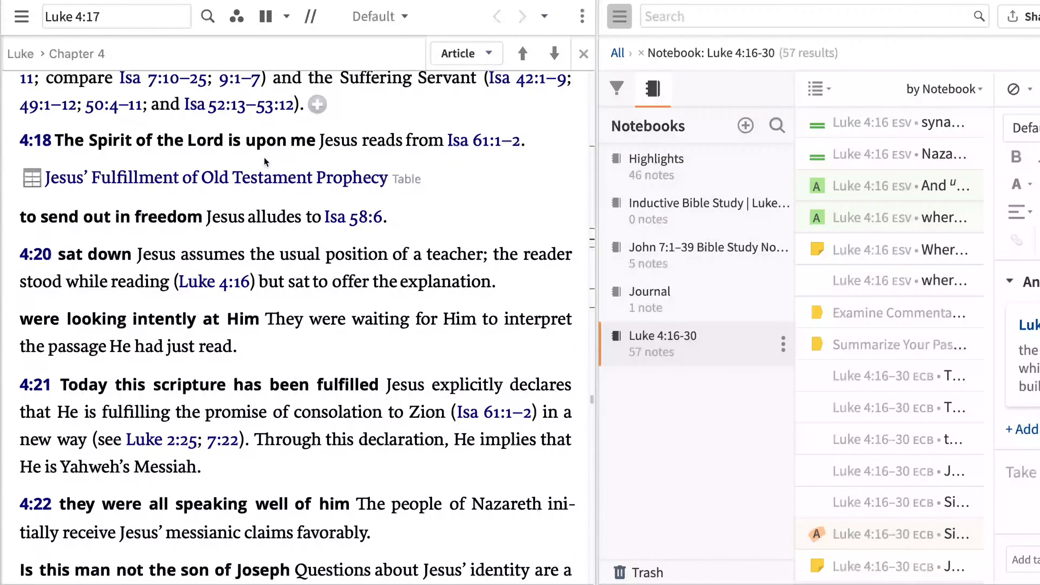
scroll(264, 161, "down", 5)
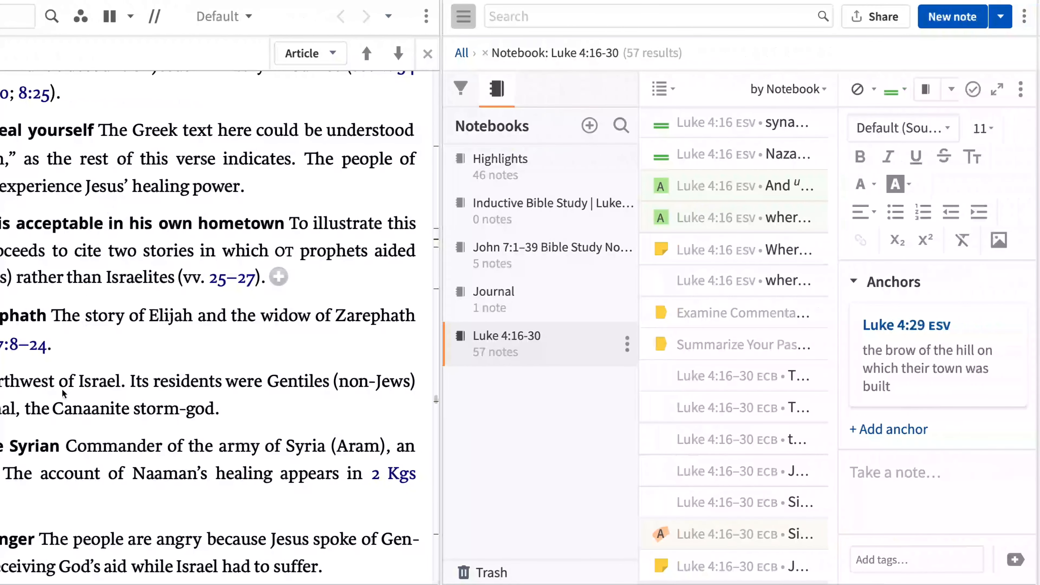
left_click_drag(41, 540, 324, 580)
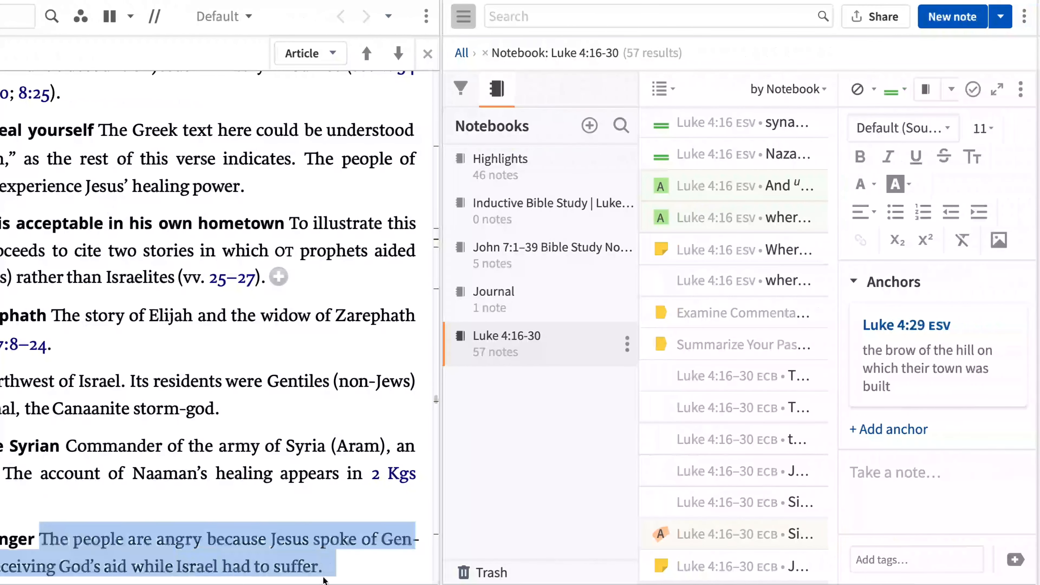
left_click(761, 544)
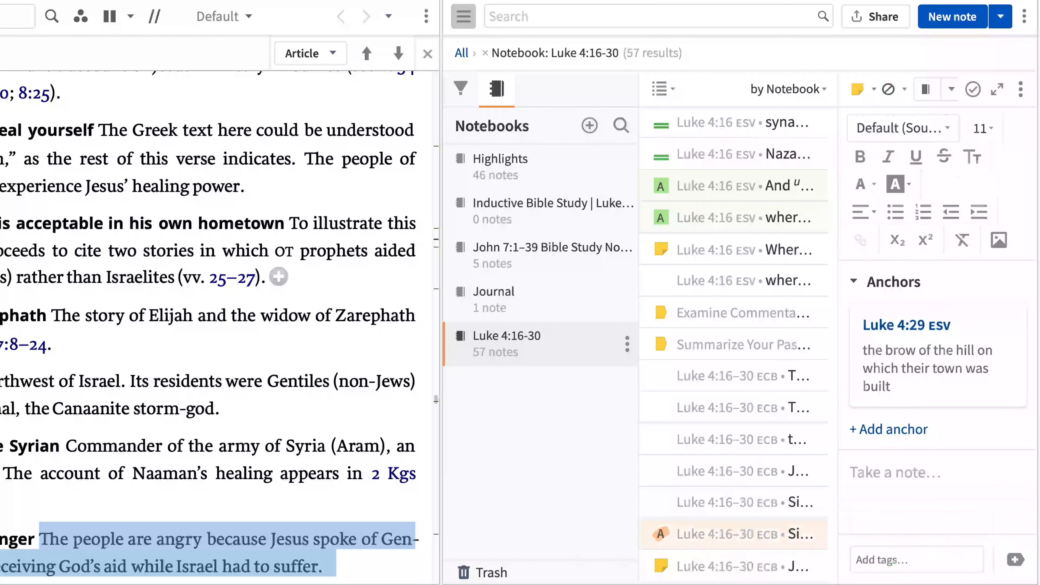
type("Why they were trying to kill him.")
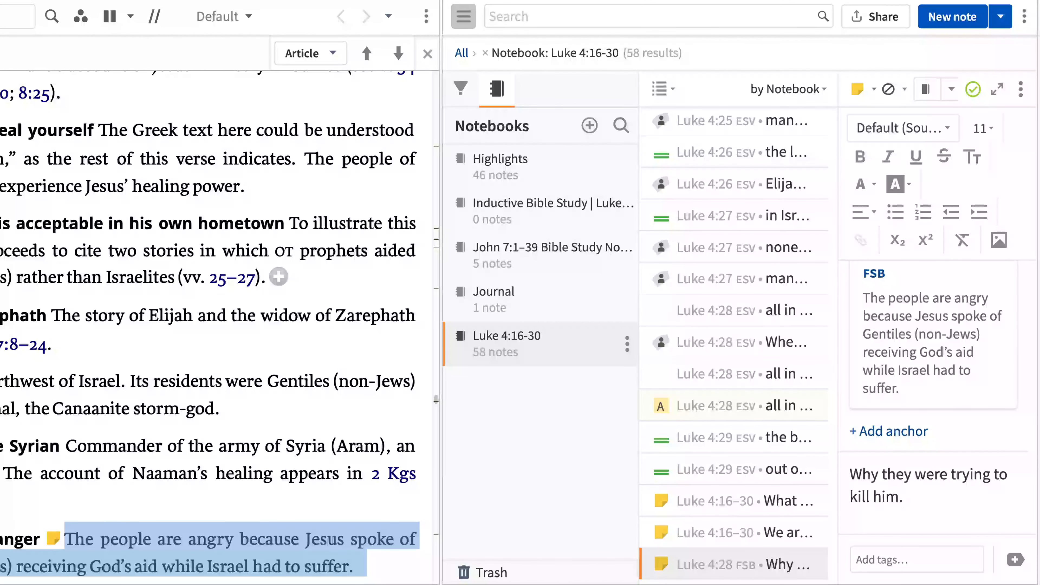
type("fac")
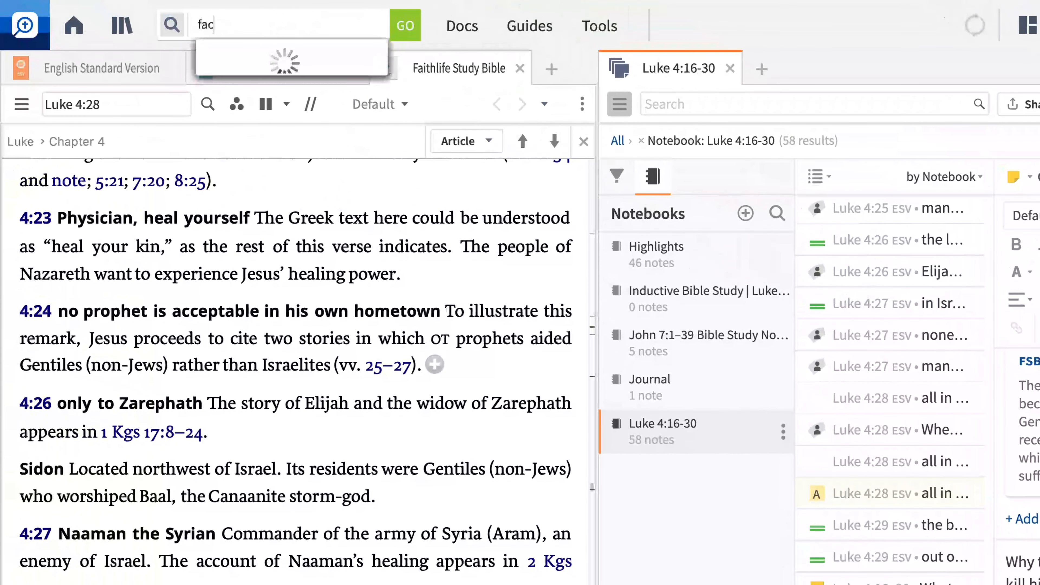
type("tbook")
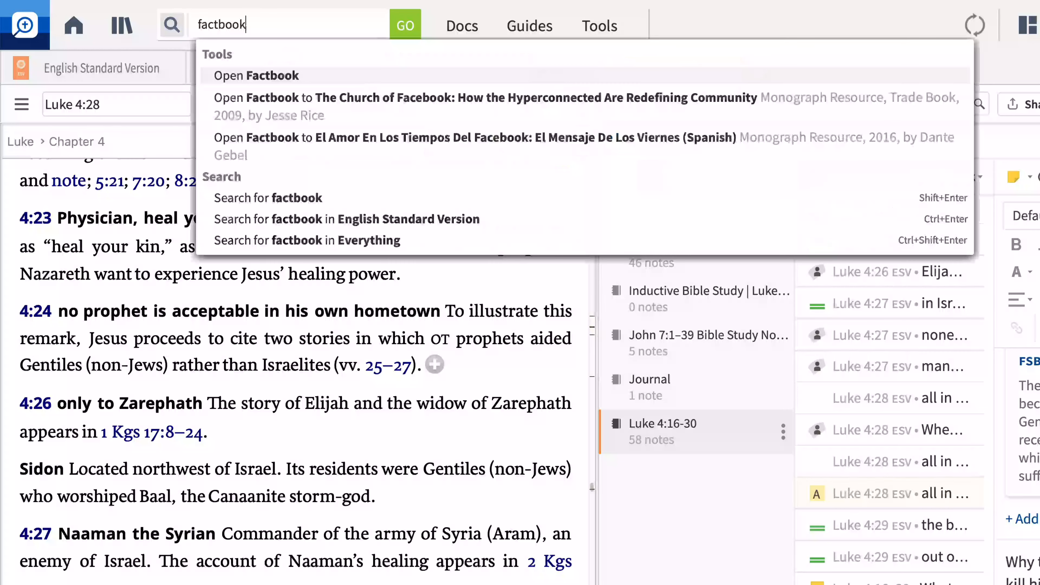
- Open the Factbook entry on Nazareth and read its key article, including the linked Galilee article
key("Return")
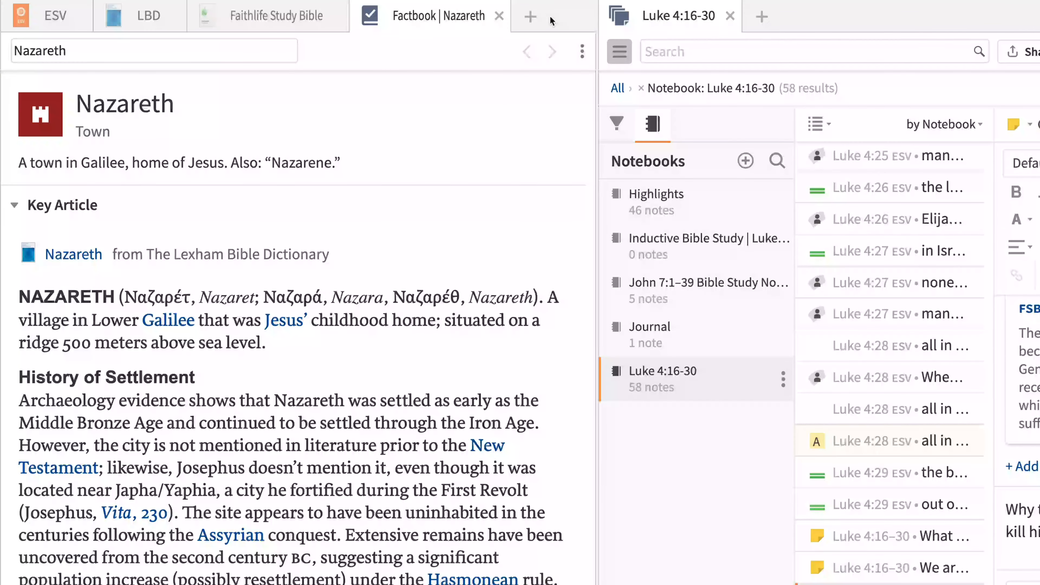
left_click(181, 324)
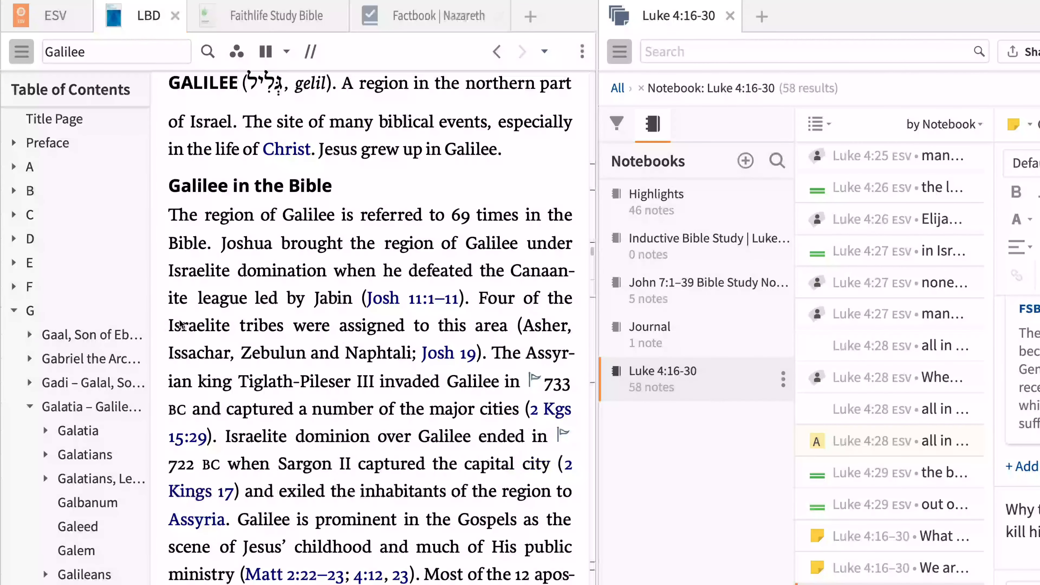
left_click(464, 24)
scroll(430, 359, "down", 2)
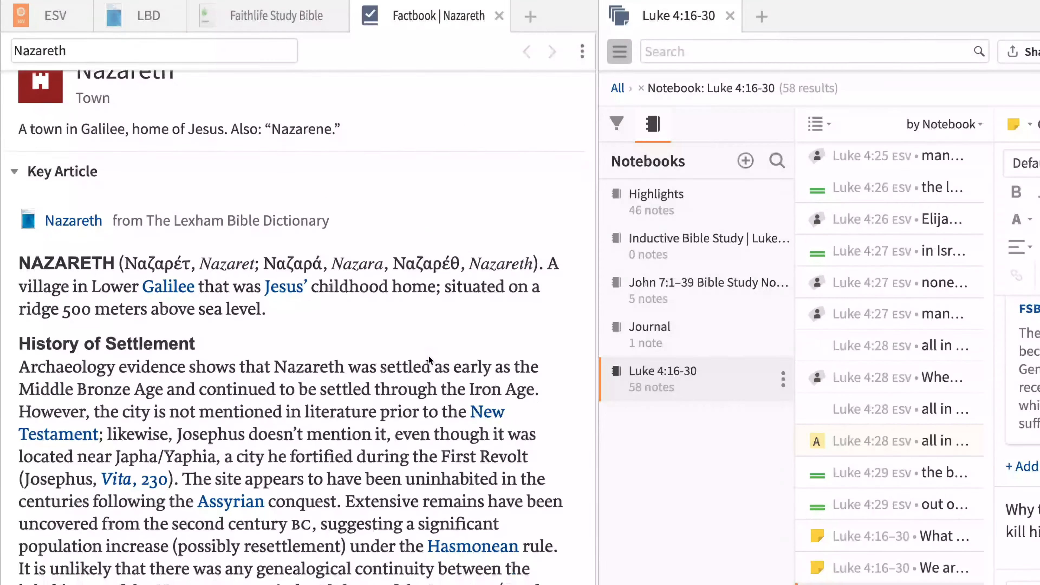
scroll(429, 359, "down", 2)
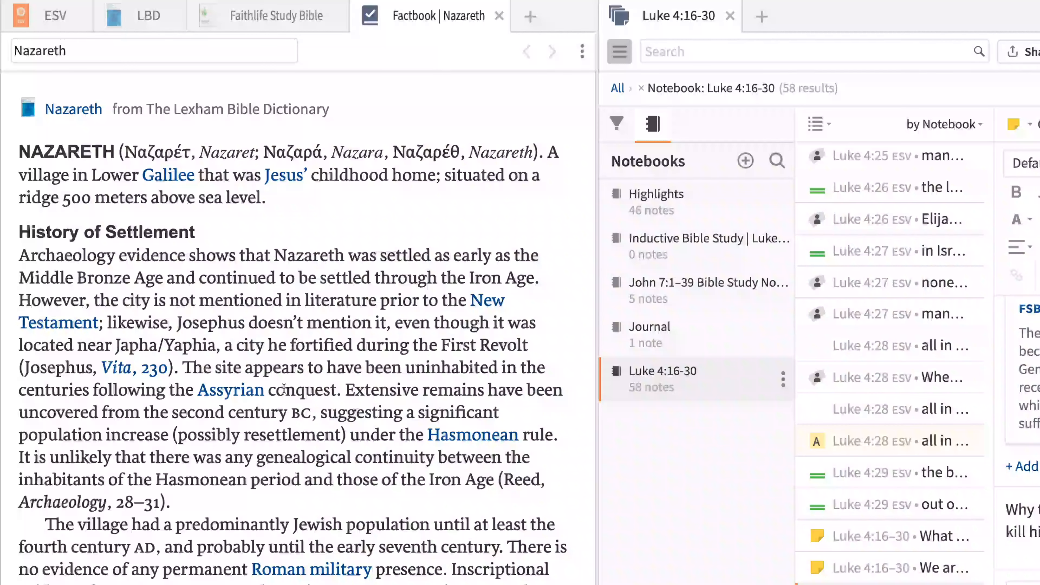
left_click(248, 395)
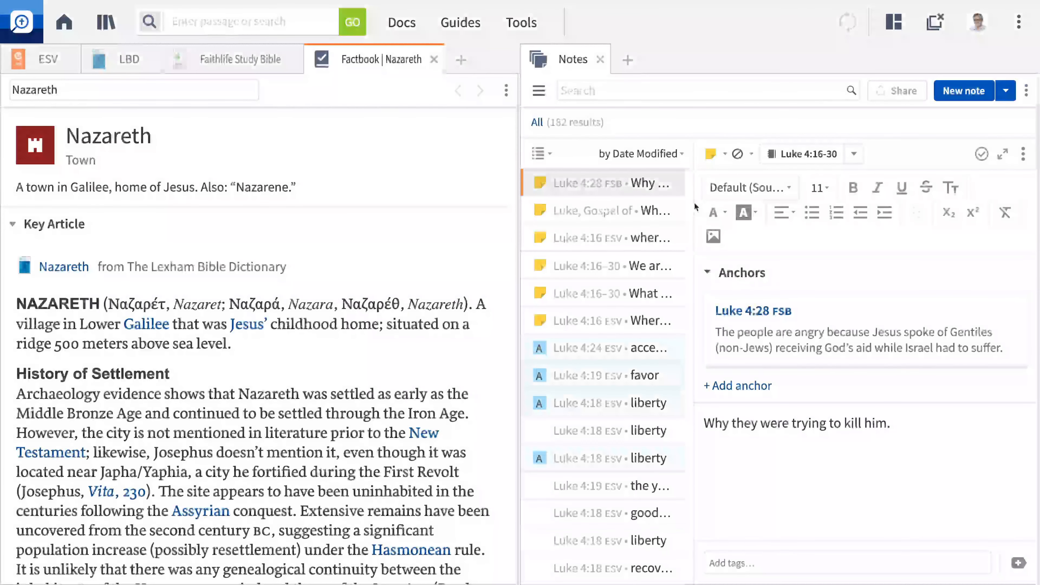
- Open Luke 4:16–30 in the ESV from the note's anchor
left_click(671, 210)
scroll(805, 401, "down", 1)
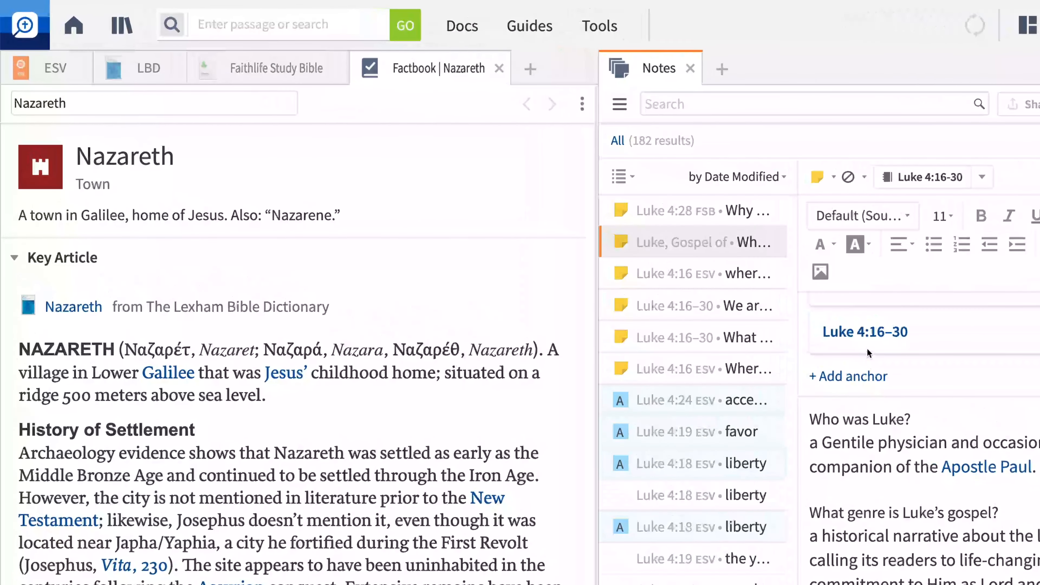
left_click(835, 330)
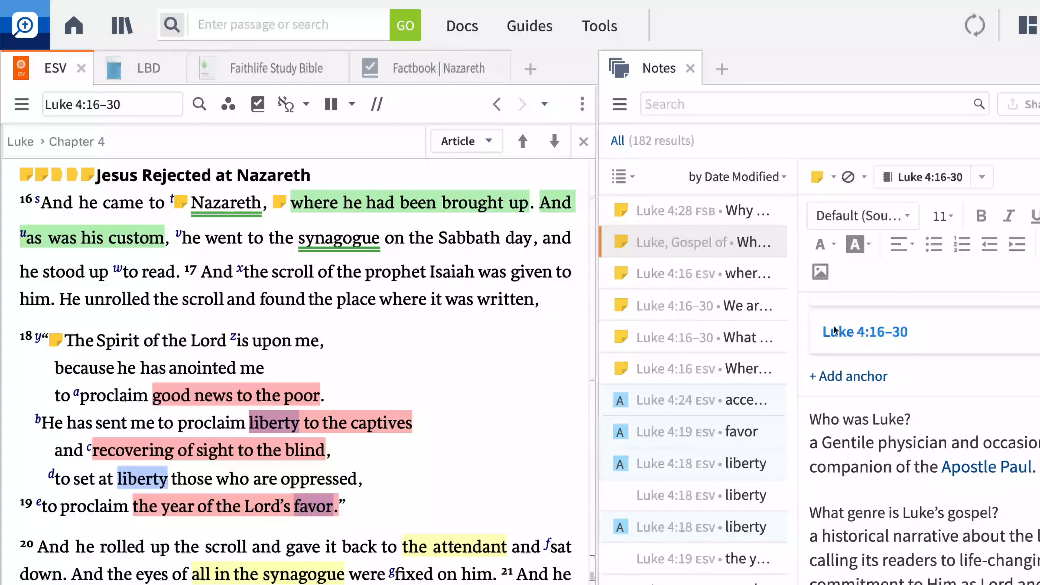
- Turn the passage's notes and highlights display off and back on
left_click(228, 104)
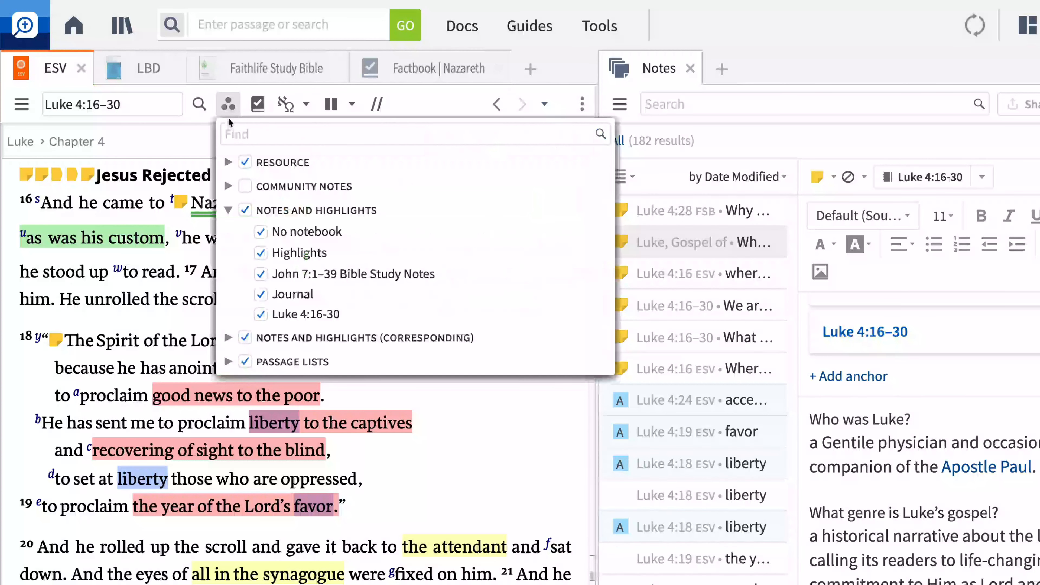
left_click(244, 211)
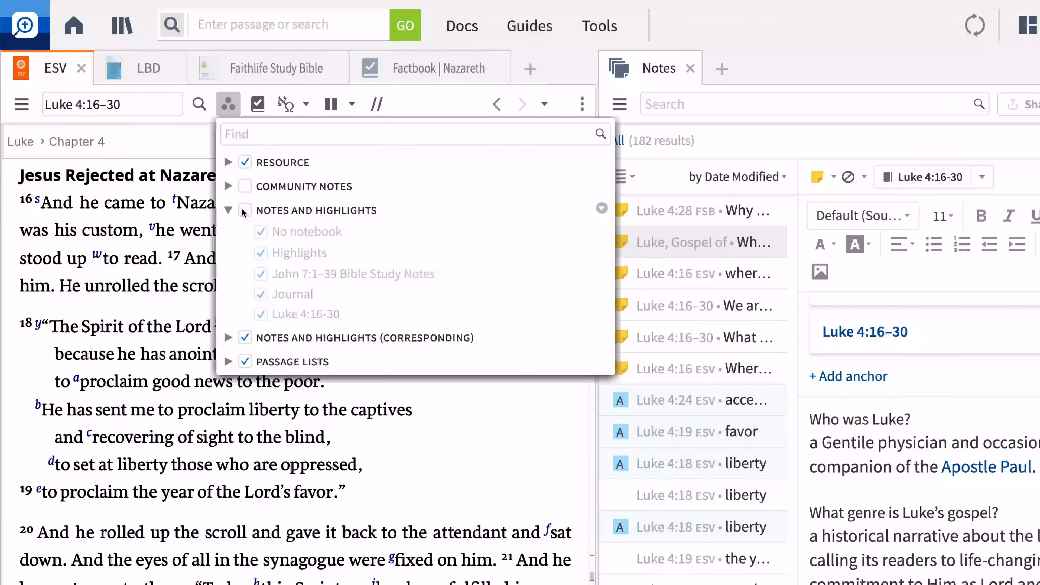
left_click(244, 210)
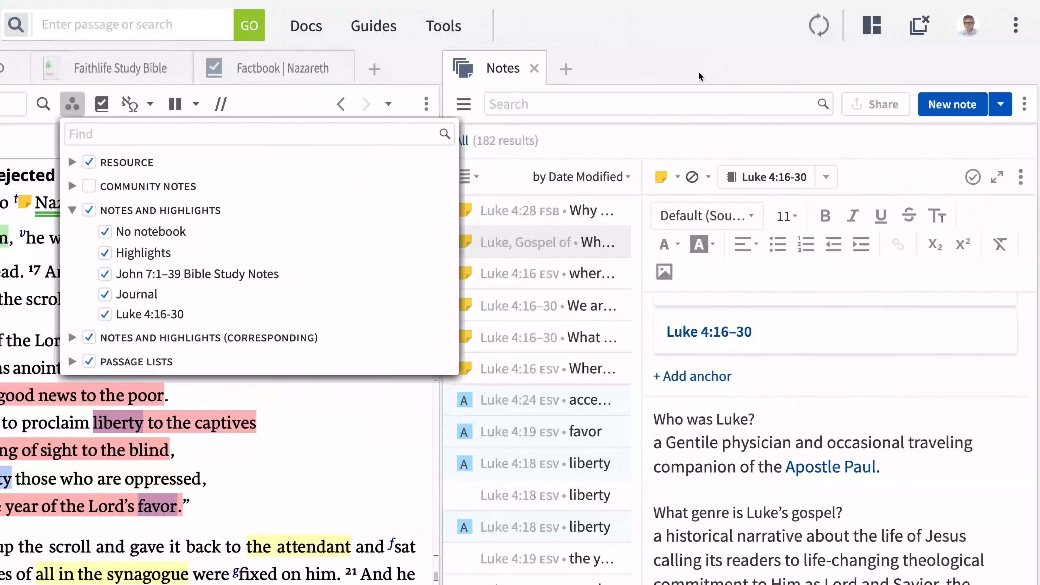
- Save the current layout as a named layout called Luke 4:16-30
left_click(867, 32)
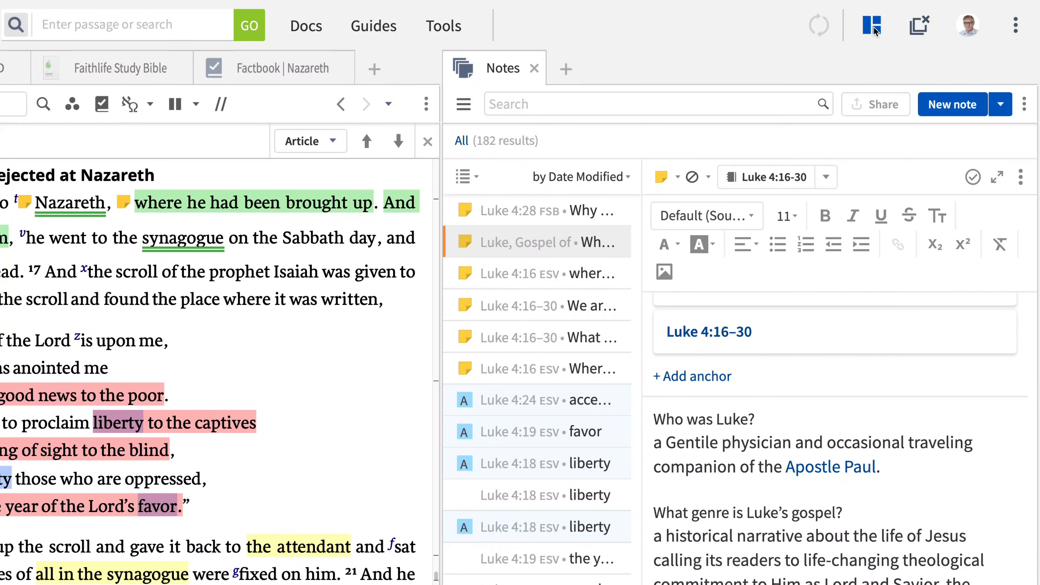
left_click(872, 26)
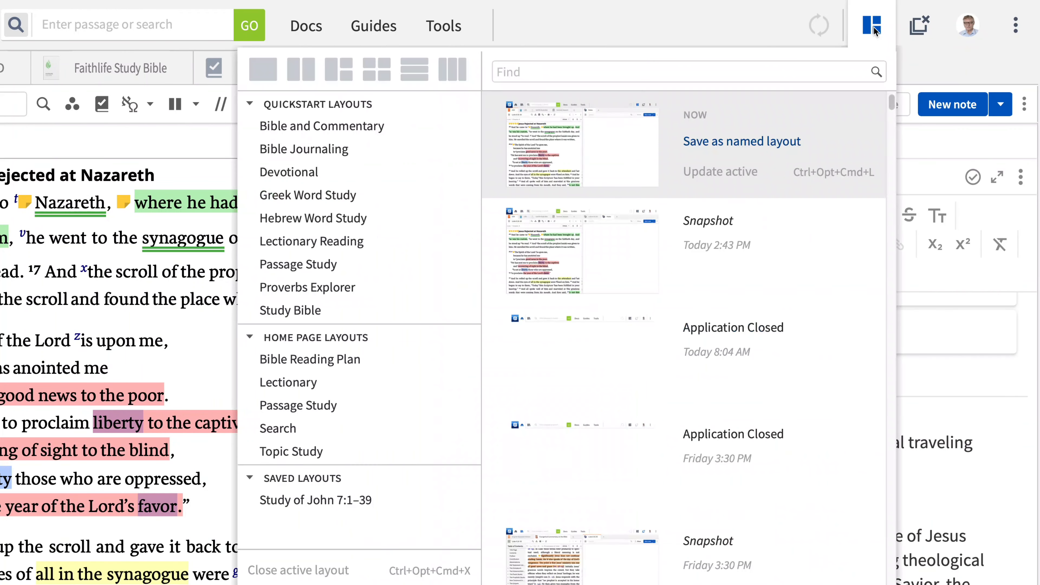
left_click(757, 142)
type("Luke 4:16-30")
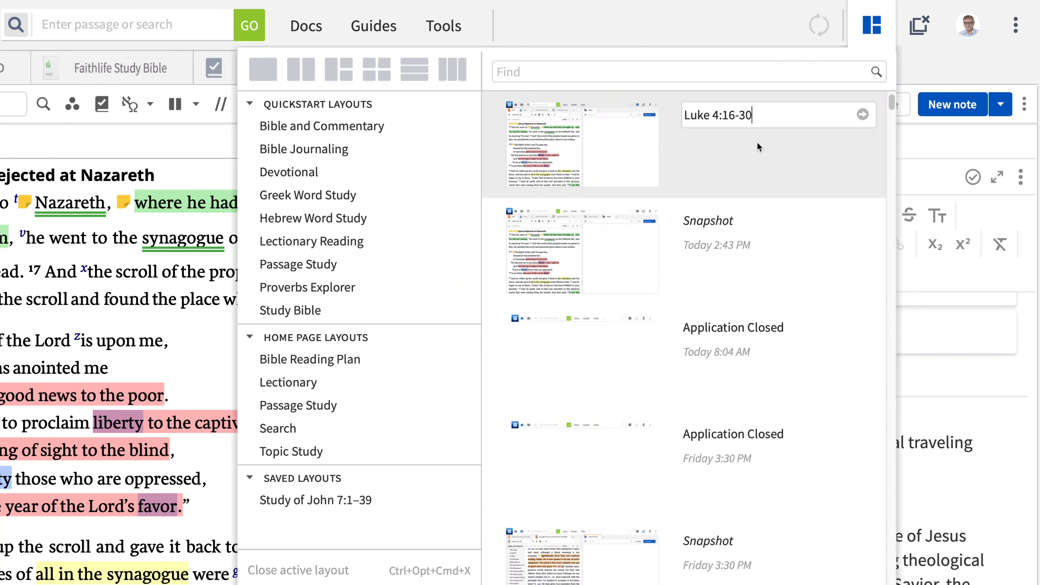
key("Return")
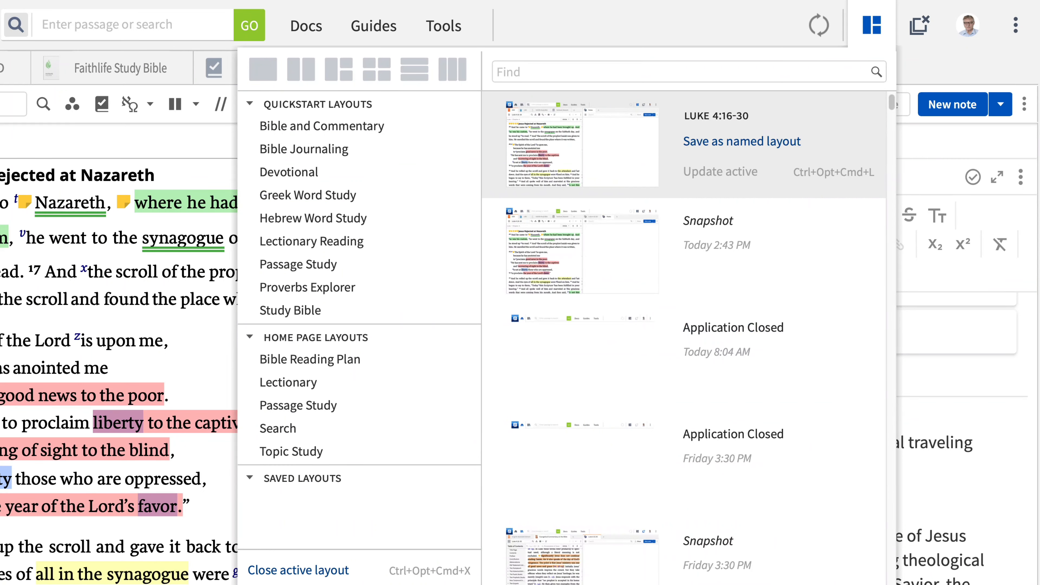